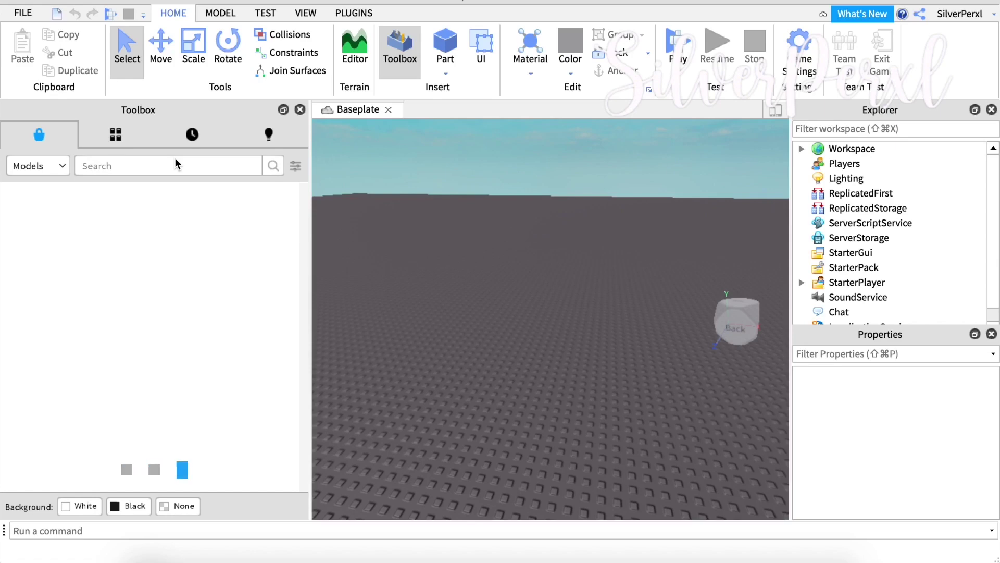
- Search the Toolbox's plugins for "load character" and view the details of Load Character Lite
{"action": "left_click", "coordinate": [323, 13]}
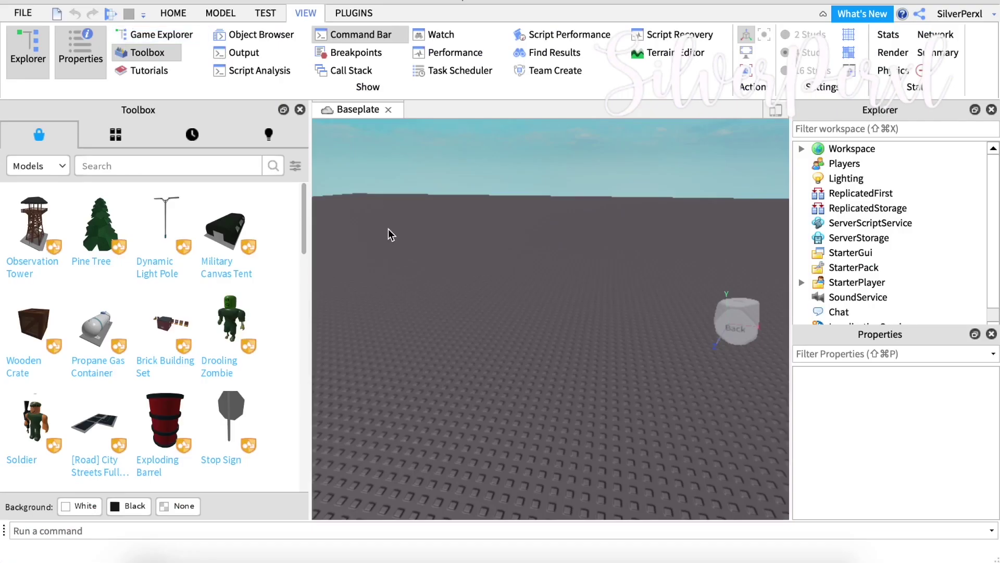
{"action": "right_click_drag", "start_coordinate": [495, 313], "coordinate": [495, 313]}
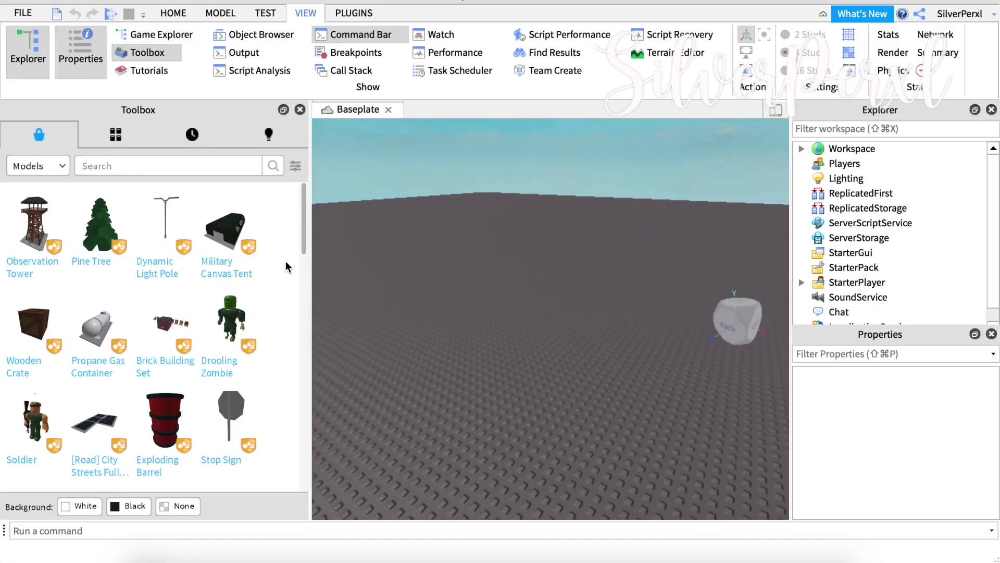
{"action": "left_click", "coordinate": [332, 16]}
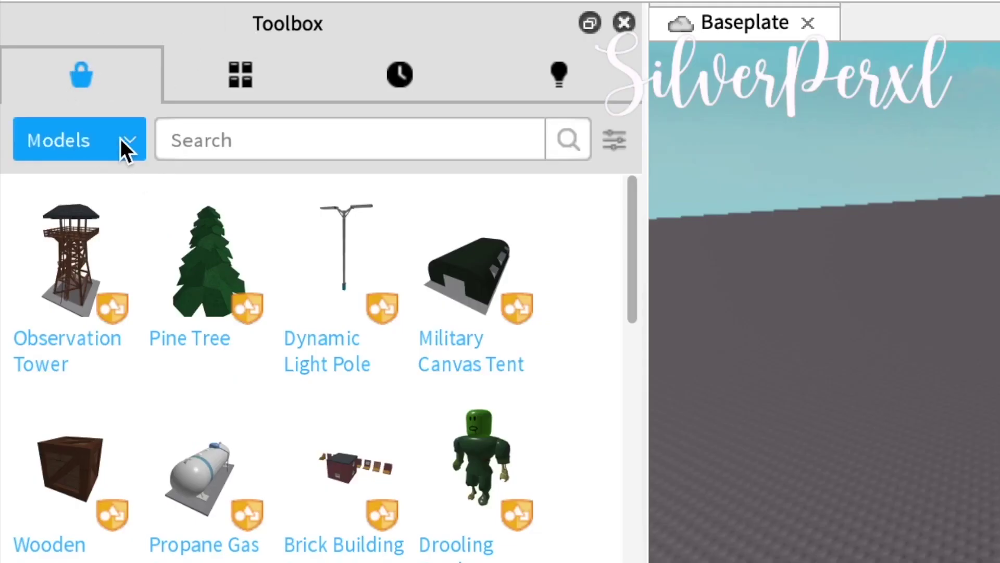
{"action": "left_click", "coordinate": [122, 139]}
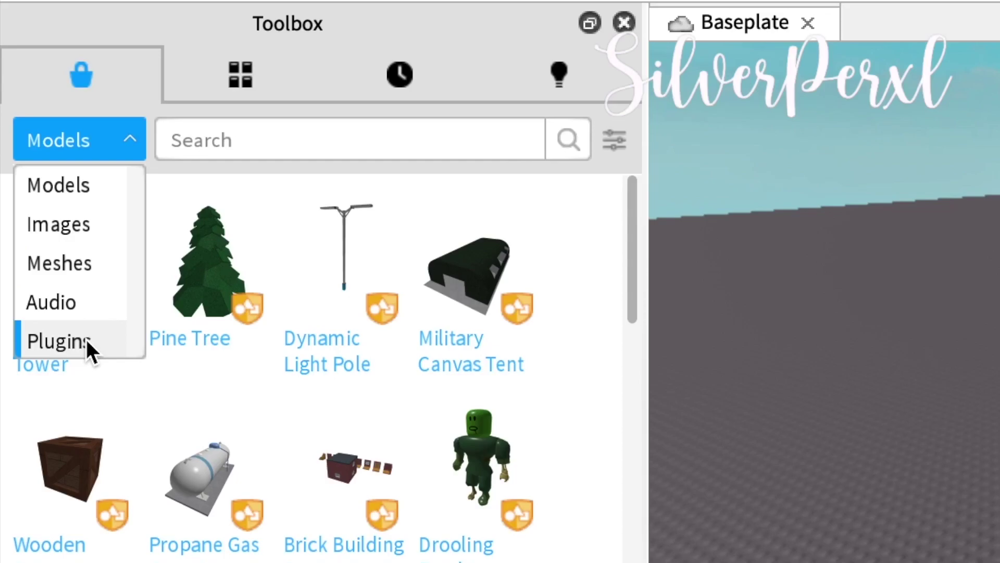
{"action": "left_click", "coordinate": [104, 339]}
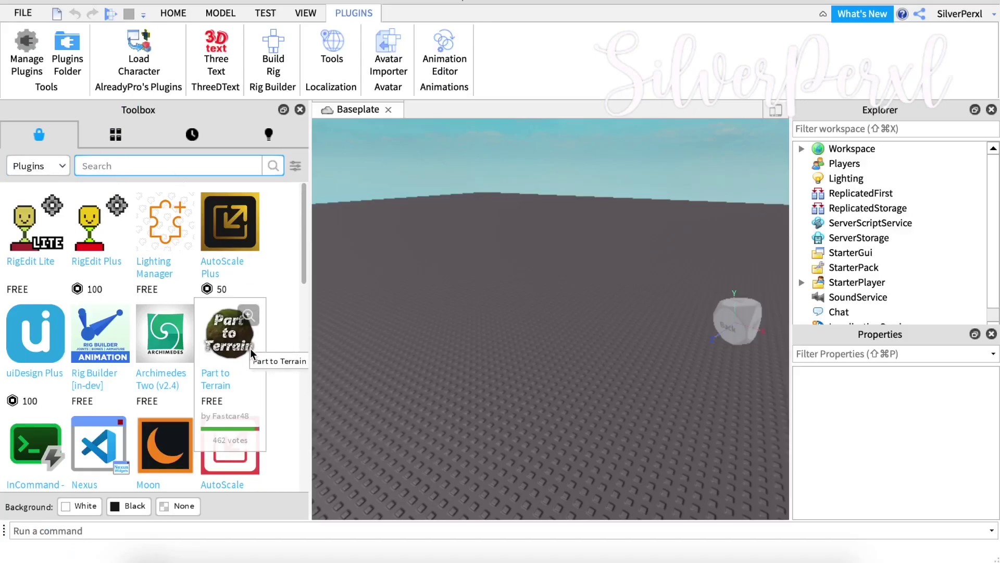
{"action": "type", "text": "load character"}
{"action": "key", "text": "Return"}
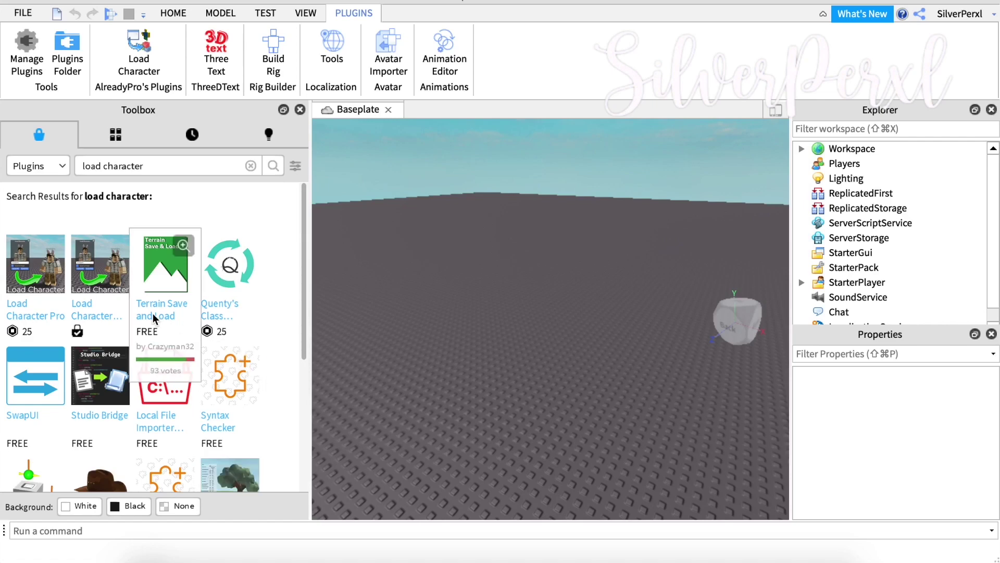
{"action": "left_click", "coordinate": [105, 311]}
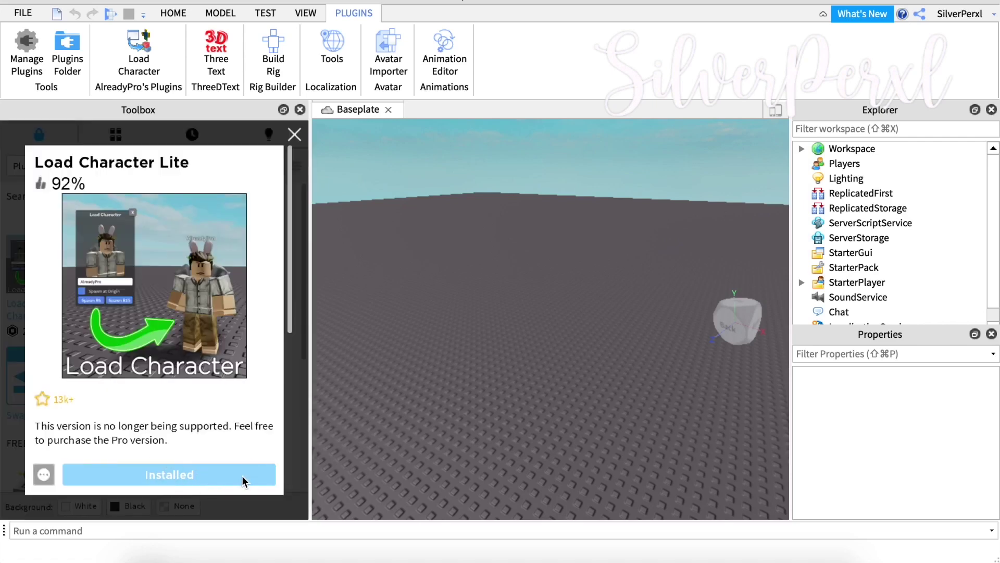
{"action": "left_click", "coordinate": [295, 135]}
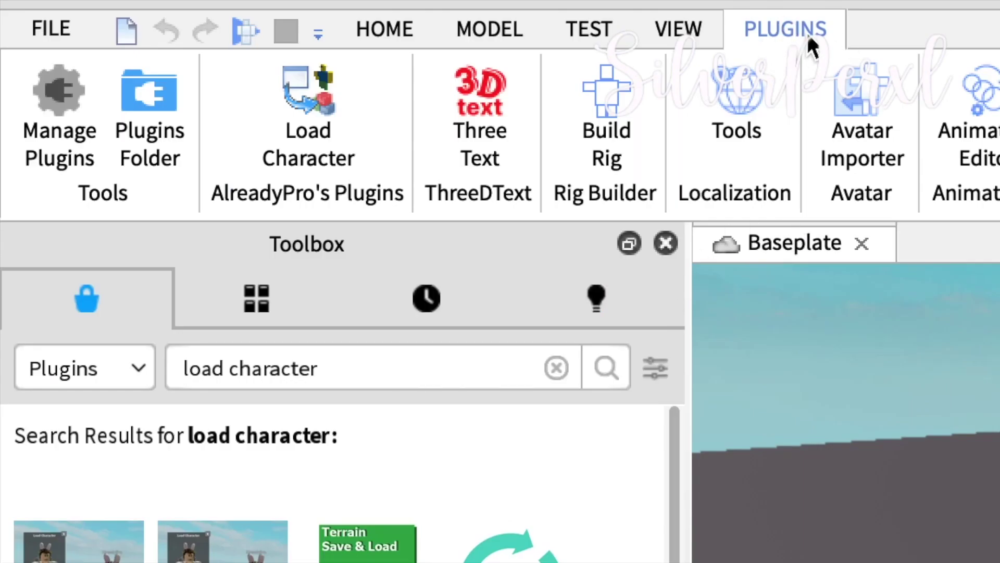
- Load the avatar of your own Roblox username with the Load Character plugin and spawn it at the origin as R6
{"action": "left_click", "coordinate": [329, 103]}
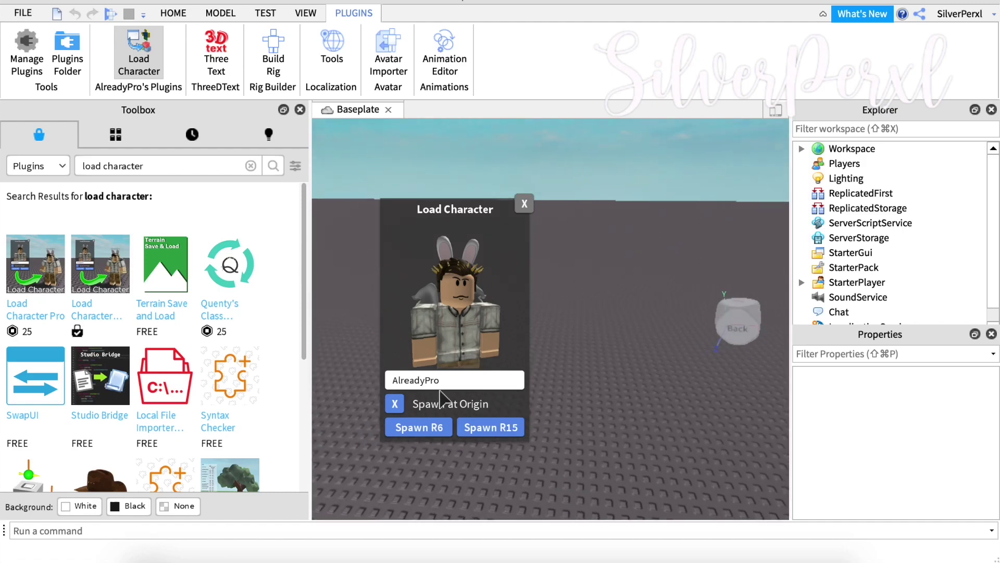
{"action": "left_click_drag", "start_coordinate": [447, 380], "coordinate": [292, 363]}
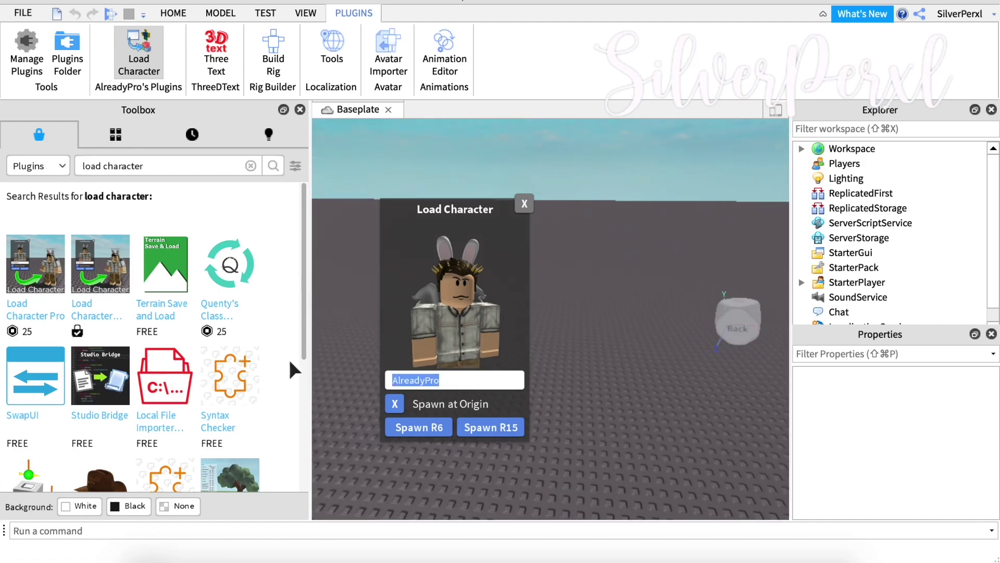
{"action": "key", "text": "BackSpace"}
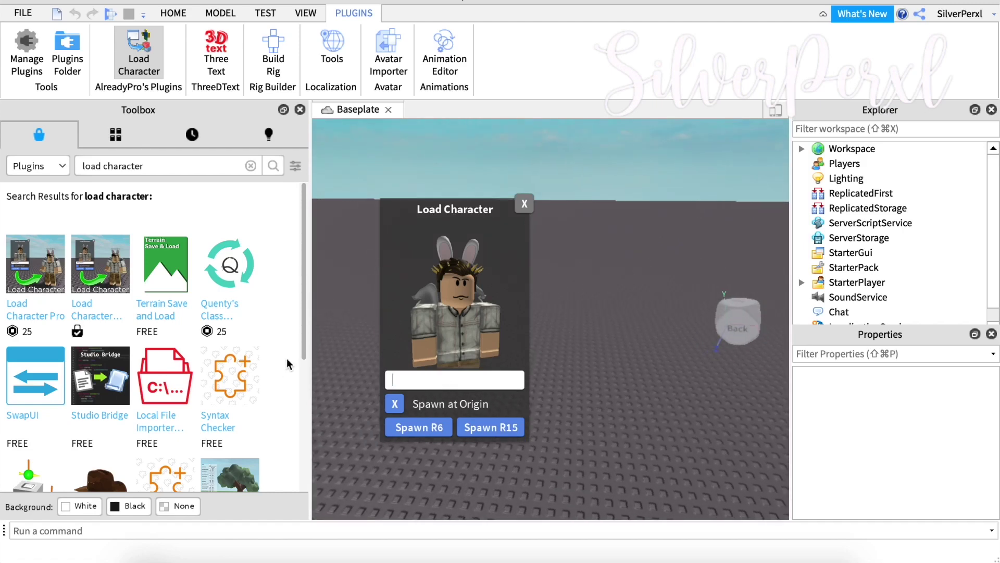
{"action": "type", "text": "SilverPerxl"}
{"action": "key", "text": "Return"}
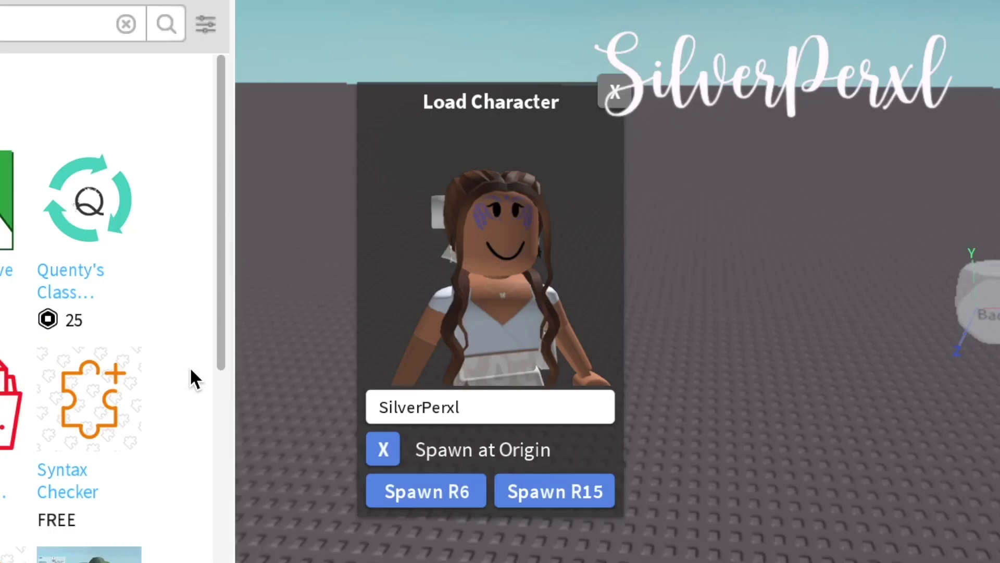
{"action": "left_click", "coordinate": [451, 497]}
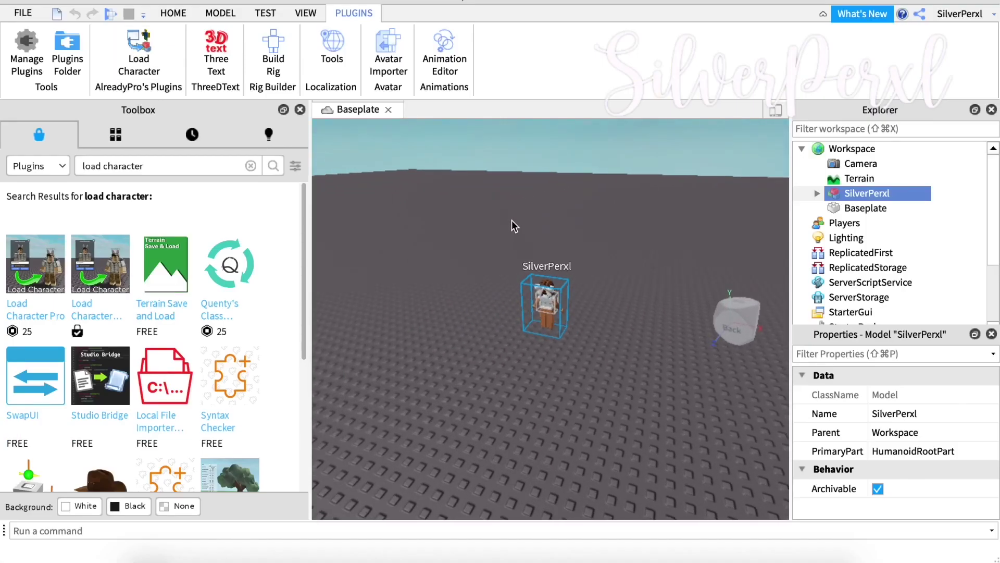
- Rotate the spawned character around its vertical axis until its face points at the camera
{"action": "key", "text": "f"}
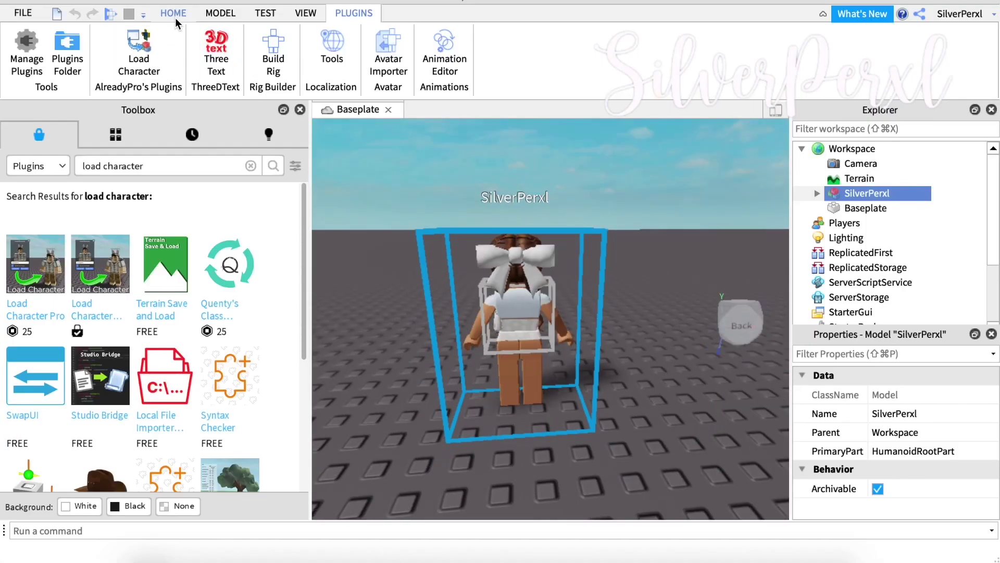
{"action": "left_click", "coordinate": [174, 14]}
{"action": "left_click", "coordinate": [228, 47]}
{"action": "left_click_drag", "start_coordinate": [421, 290], "coordinate": [621, 282]}
{"action": "key", "text": "e"}
{"action": "key", "text": "w"}
{"action": "right_click_drag", "start_coordinate": [621, 283], "coordinate": [621, 282]}
{"action": "key", "text": "s"}
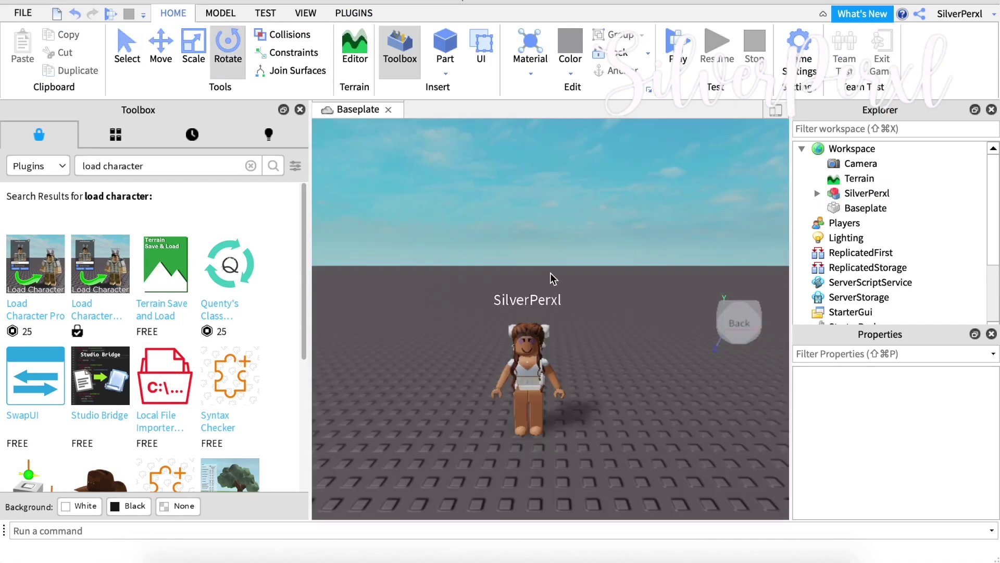
{"action": "right_click_drag", "start_coordinate": [550, 274], "coordinate": [550, 274]}
{"action": "key", "text": "w"}
{"action": "scroll", "coordinate": [550, 273], "scroll_direction": "down", "scroll_amount": 3}
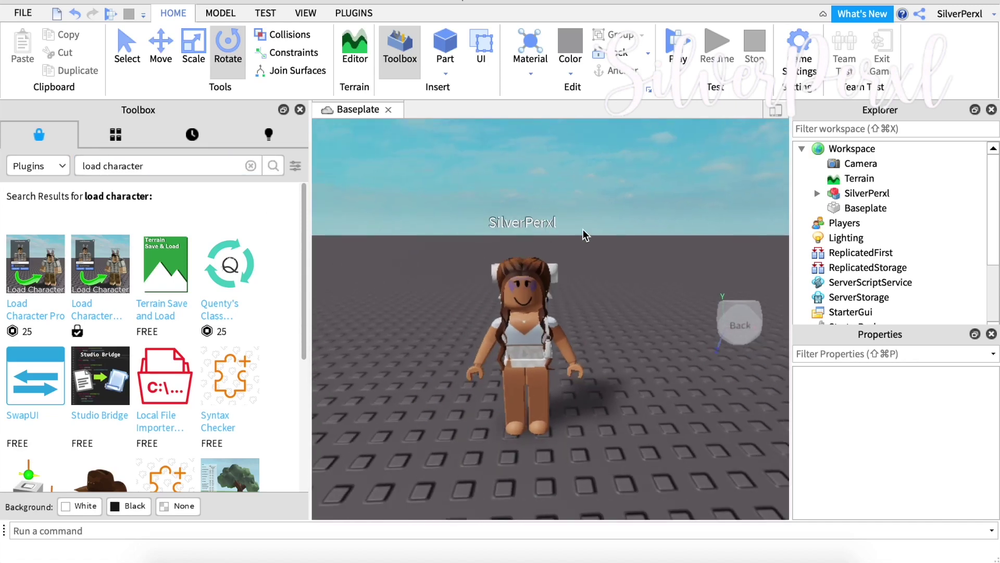
- Export the character model from the Workspace to the Desktop as GFXtutorial
{"action": "left_click", "coordinate": [855, 193]}
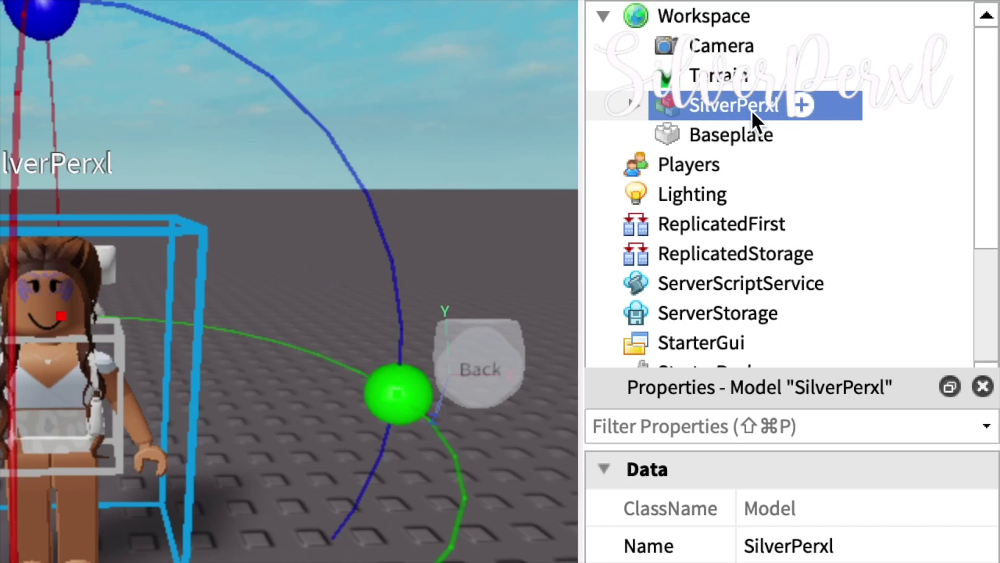
{"action": "right_click", "coordinate": [706, 102]}
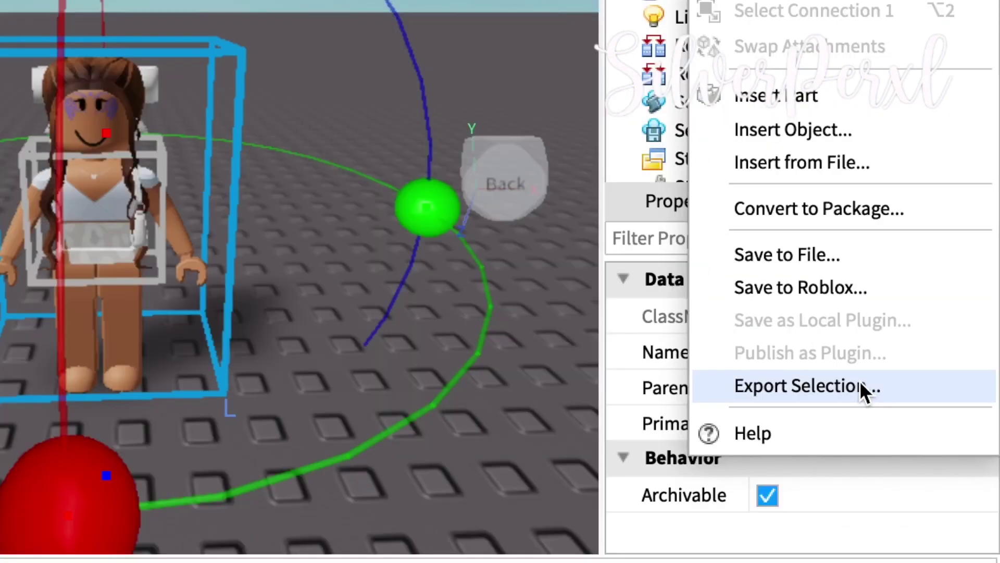
{"action": "left_click", "coordinate": [862, 388]}
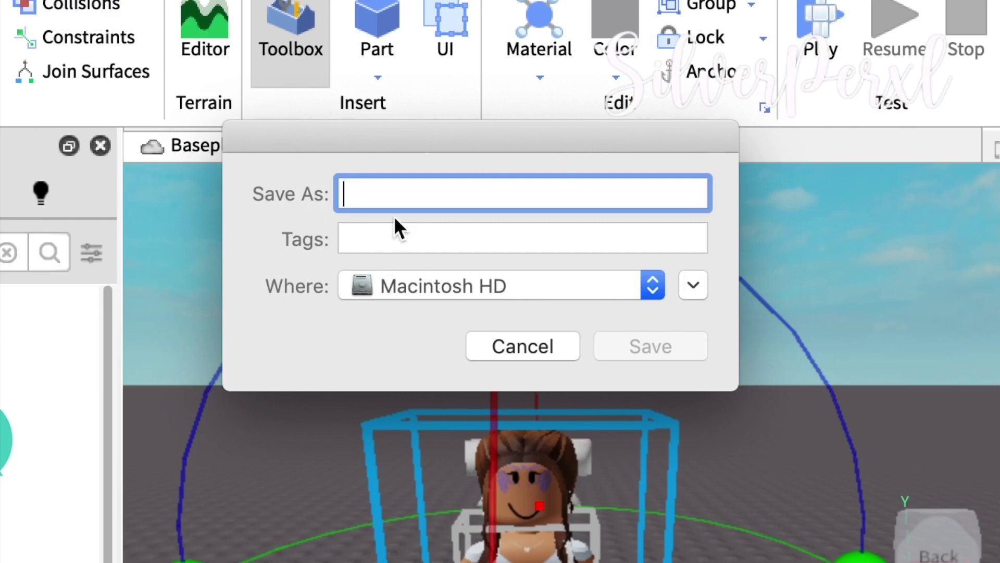
{"action": "type", "text": "GFXtutorial"}
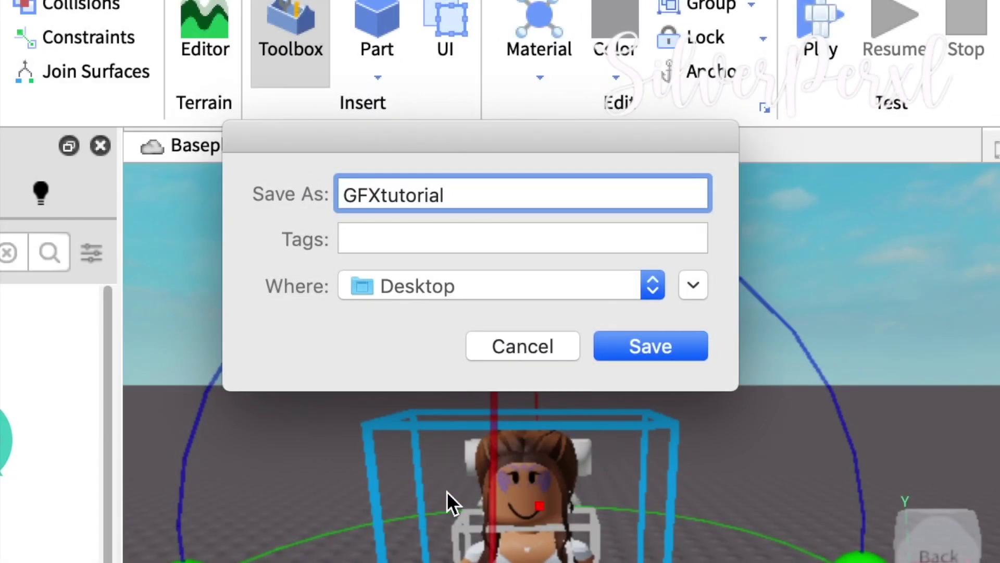
{"action": "left_click", "coordinate": [640, 346]}
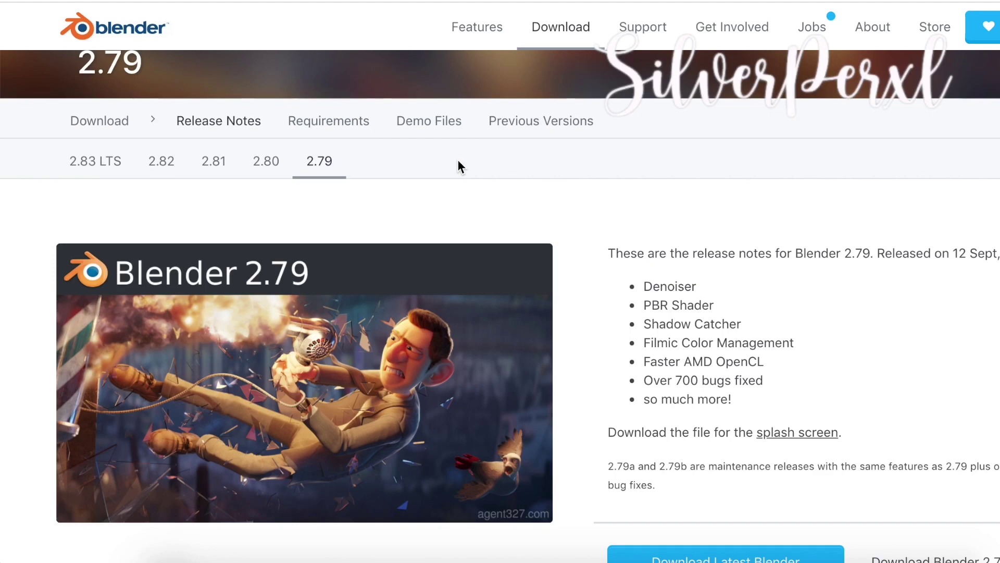
- Switch to the web browser and open the Blender 2.79b download from the 2.79 release notes page
{"action": "scroll", "coordinate": [457, 160], "scroll_direction": "up", "scroll_amount": 1}
{"action": "scroll", "coordinate": [377, 204], "scroll_direction": "down", "scroll_amount": 1}
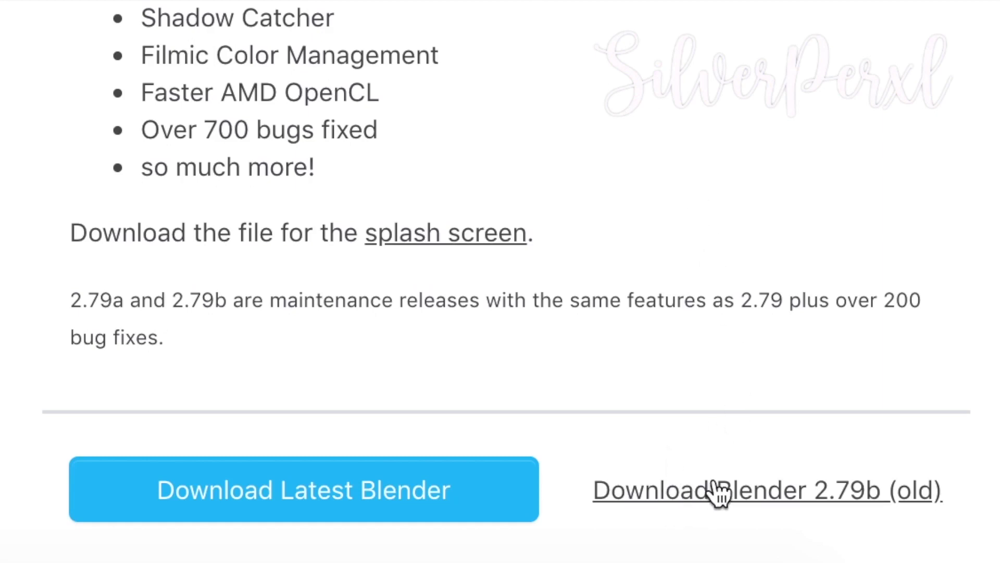
{"action": "left_click", "coordinate": [888, 487]}
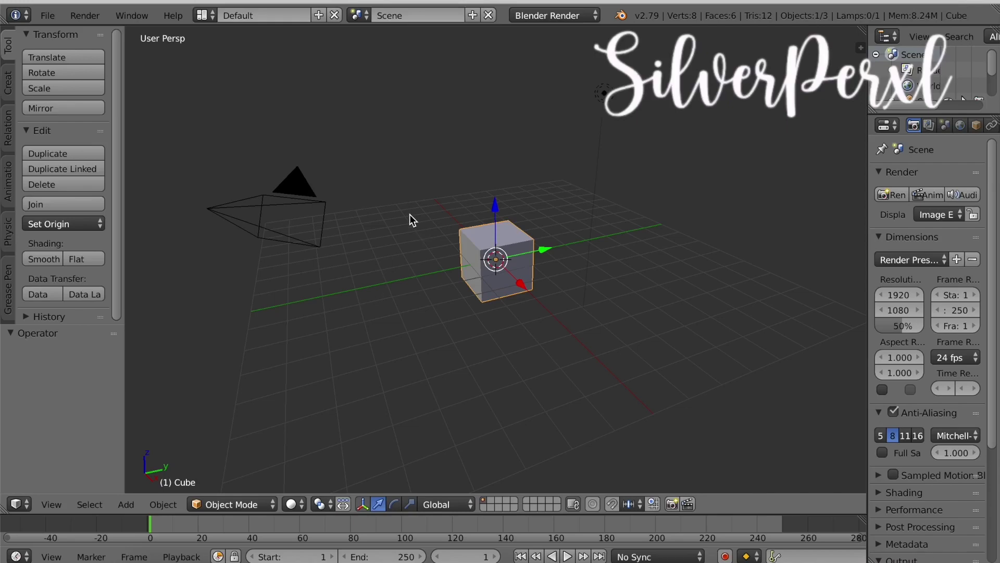
- Switch to Blender, set the render engine to Cycles Render and open the rig file Default.blend
{"action": "left_click", "coordinate": [594, 18]}
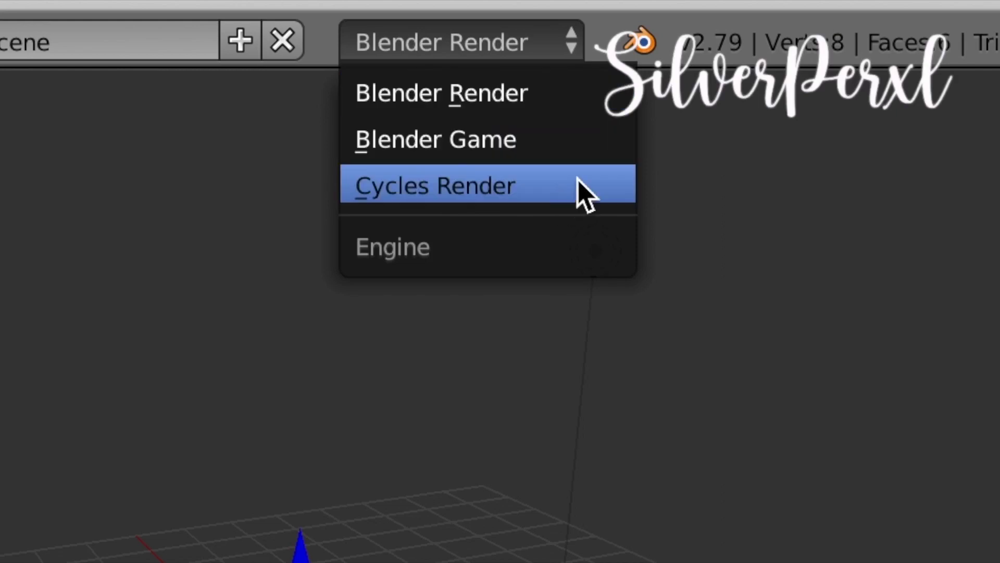
{"action": "left_click", "coordinate": [573, 185]}
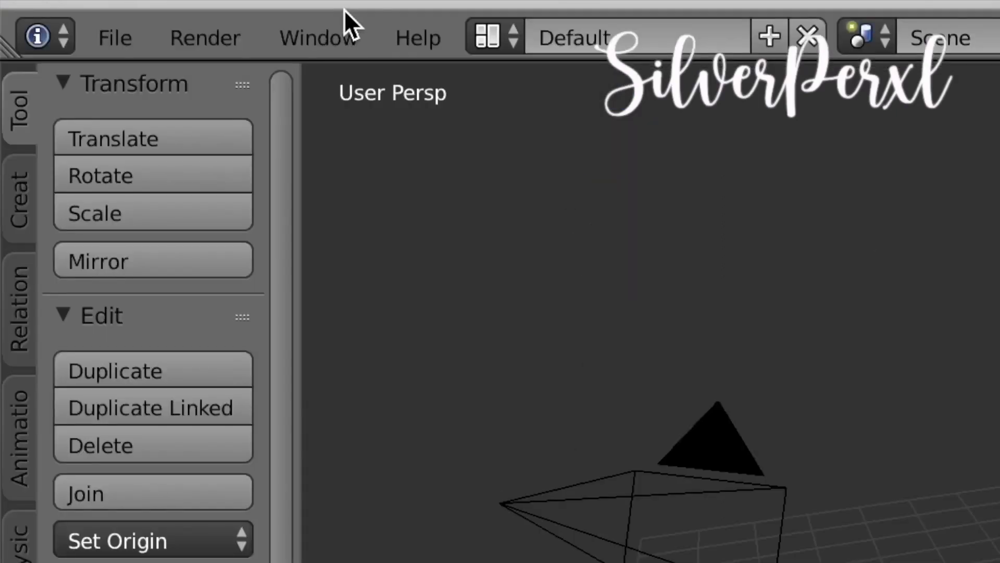
{"action": "left_click", "coordinate": [140, 42]}
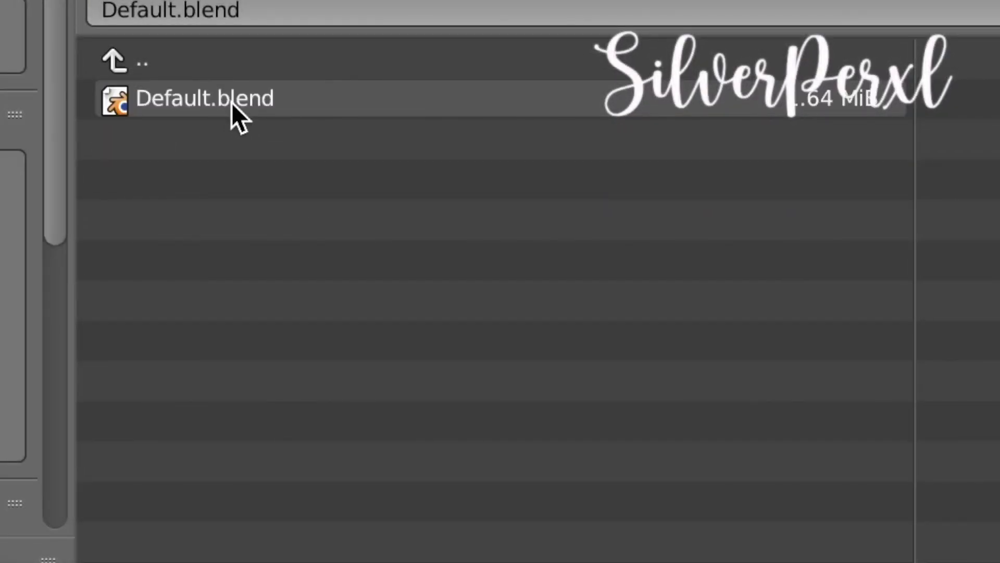
{"action": "double_click", "coordinate": [527, 109]}
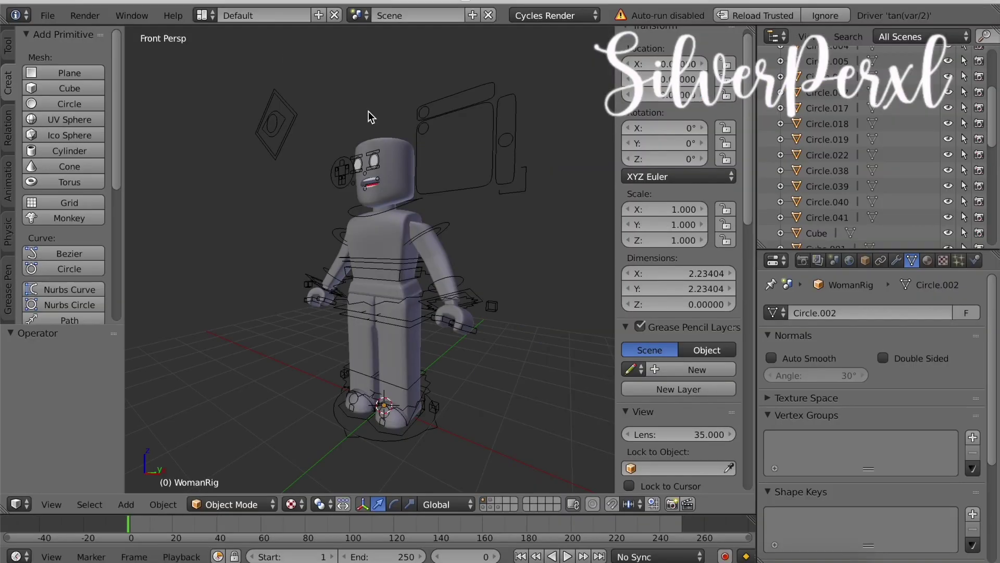
- Examine the woman rig in walk navigation, from the whole body to a frontal close-up of the face
{"action": "key", "text": "shift+f"}
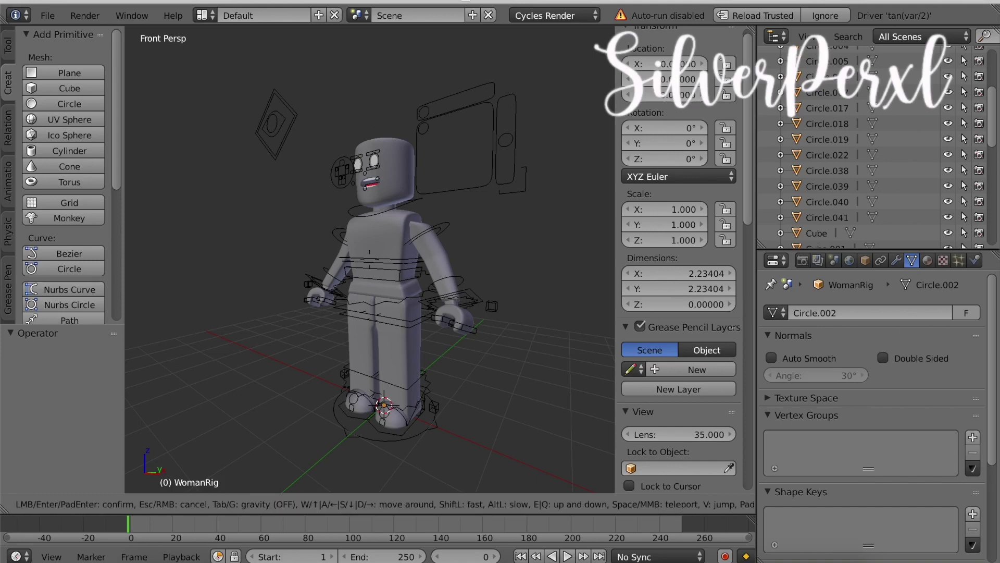
{"action": "key", "text": "w"}
{"action": "key", "text": "a"}
{"action": "key", "text": "s"}
{"action": "key", "text": "d"}
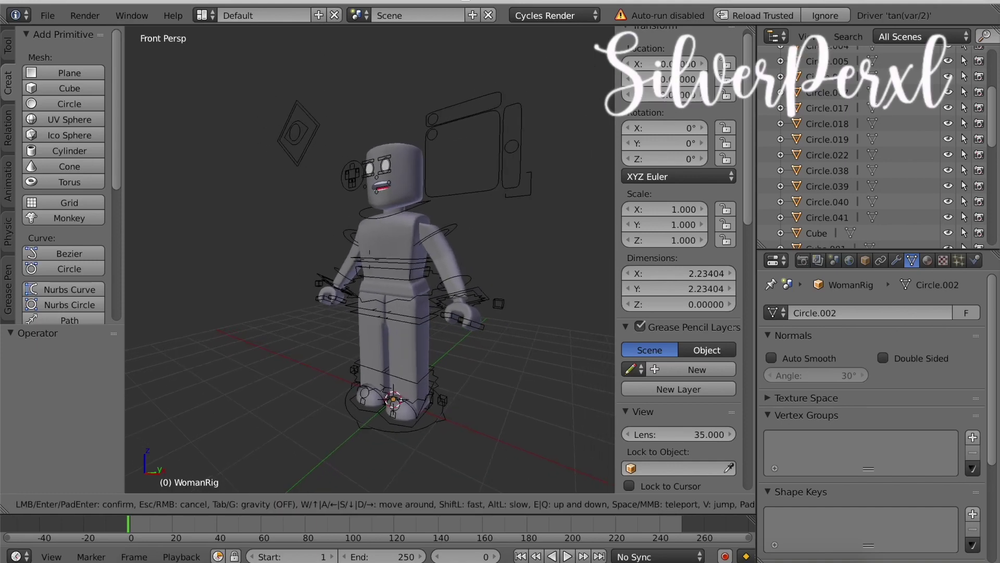
{"action": "key", "text": "w"}
{"action": "key", "text": "a"}
{"action": "key", "text": "e"}
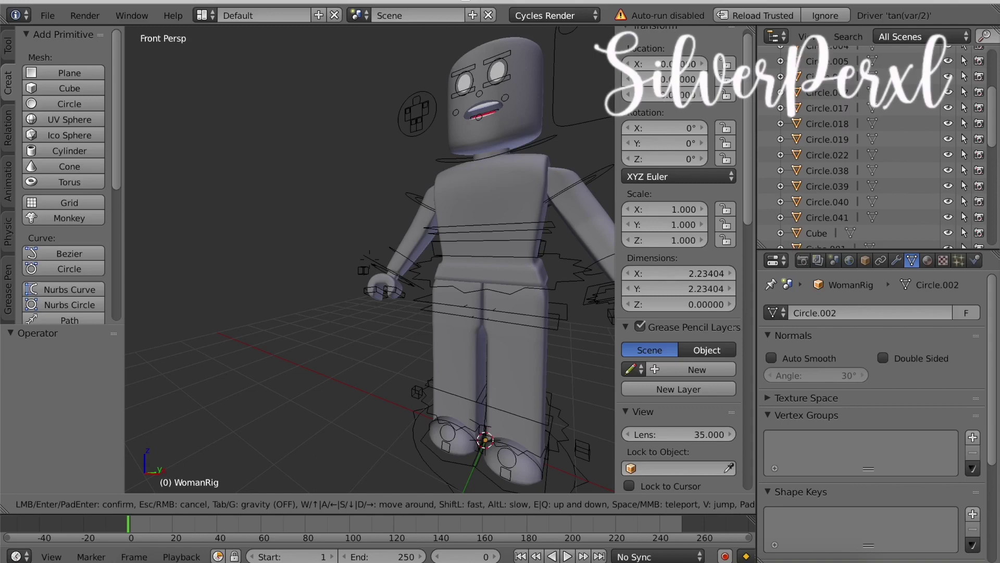
{"action": "key", "text": "w"}
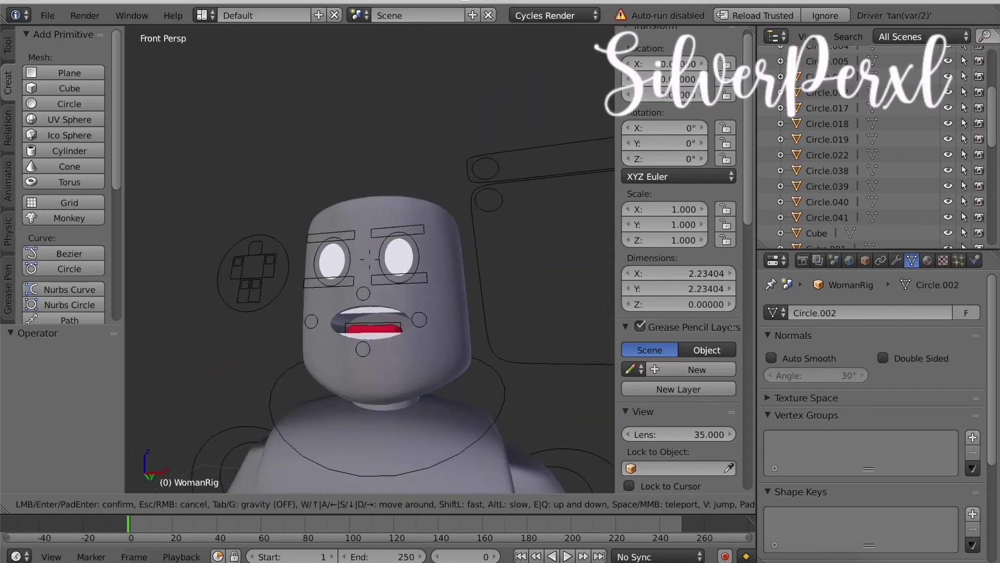
{"action": "key", "text": "s"}
{"action": "key", "text": "Escape"}
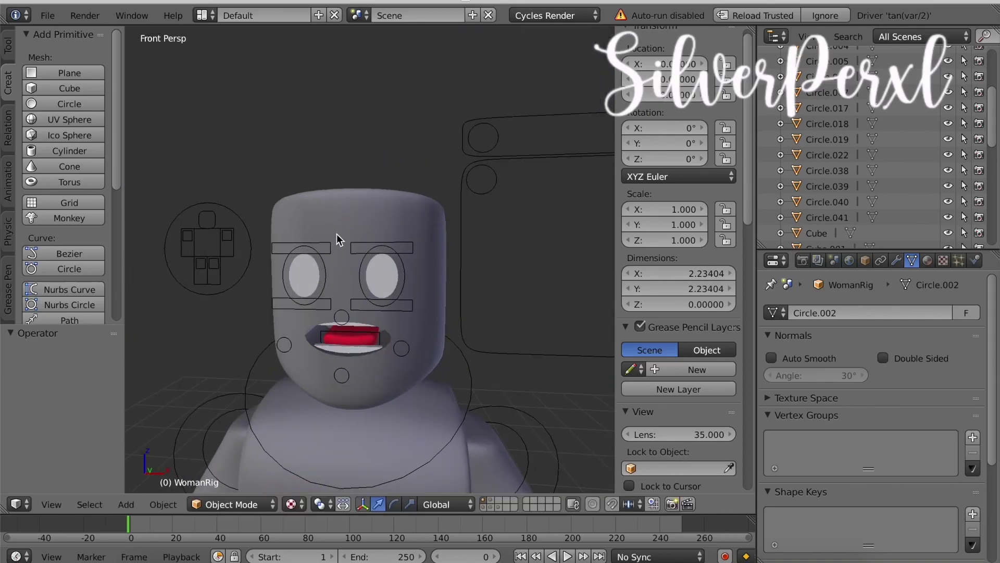
- Delete the woman rig's head together with both eyes, the upper and lower teeth and the tongue
{"action": "right_click", "coordinate": [336, 232]}
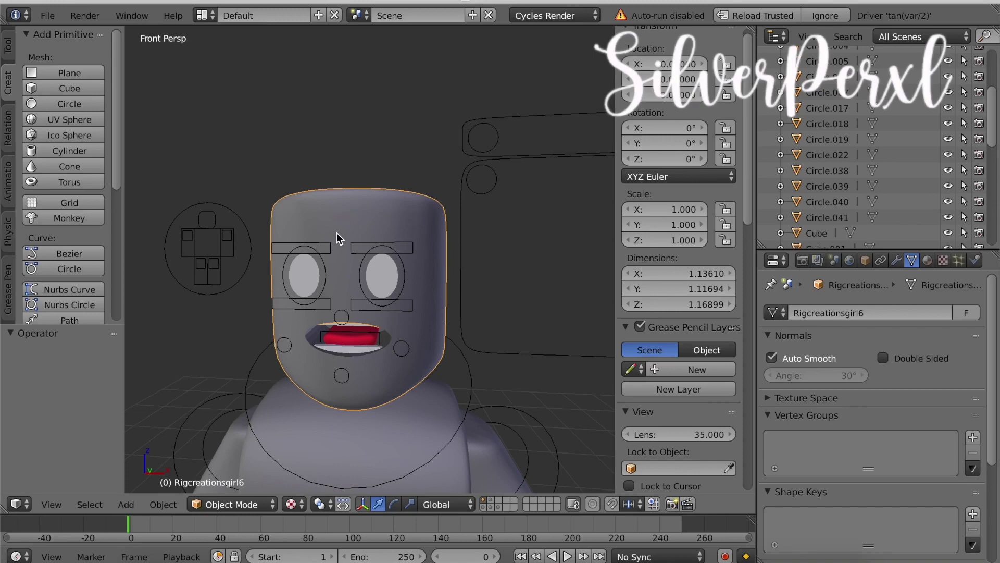
{"action": "right_click", "coordinate": [386, 278], "text": "shift"}
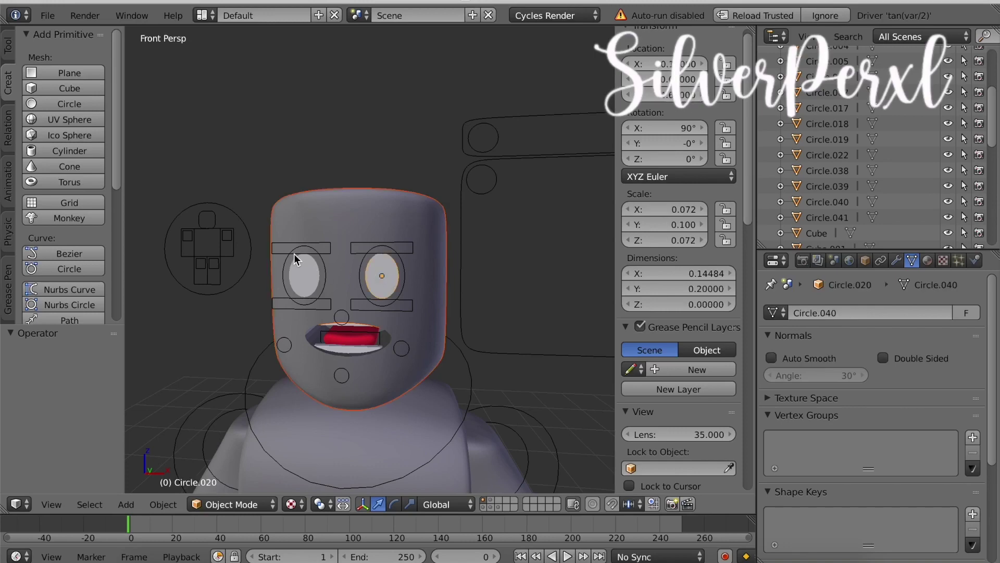
{"action": "right_click", "coordinate": [306, 272], "text": "shift"}
{"action": "key", "text": "shift+f"}
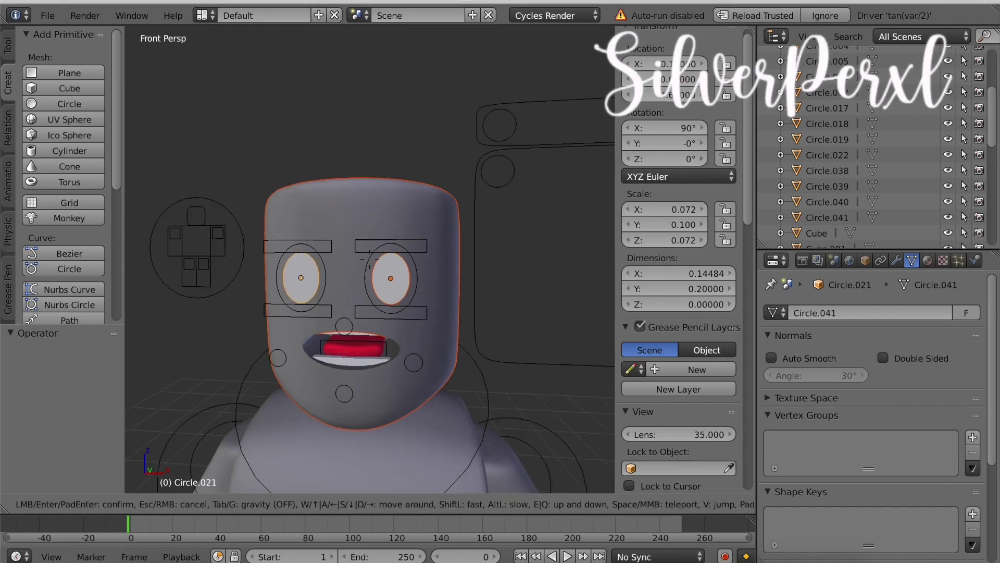
{"action": "key", "text": "w"}
{"action": "key", "text": "s"}
{"action": "key", "text": "w"}
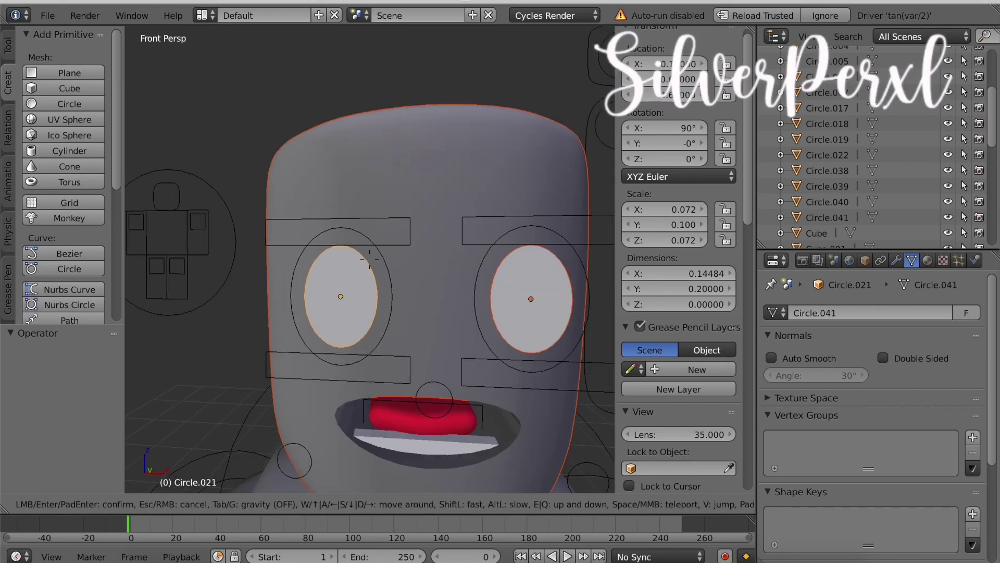
{"action": "key", "text": "q"}
{"action": "key", "text": "w"}
{"action": "left_click", "coordinate": [370, 259]}
{"action": "right_click", "coordinate": [438, 170], "text": "shift"}
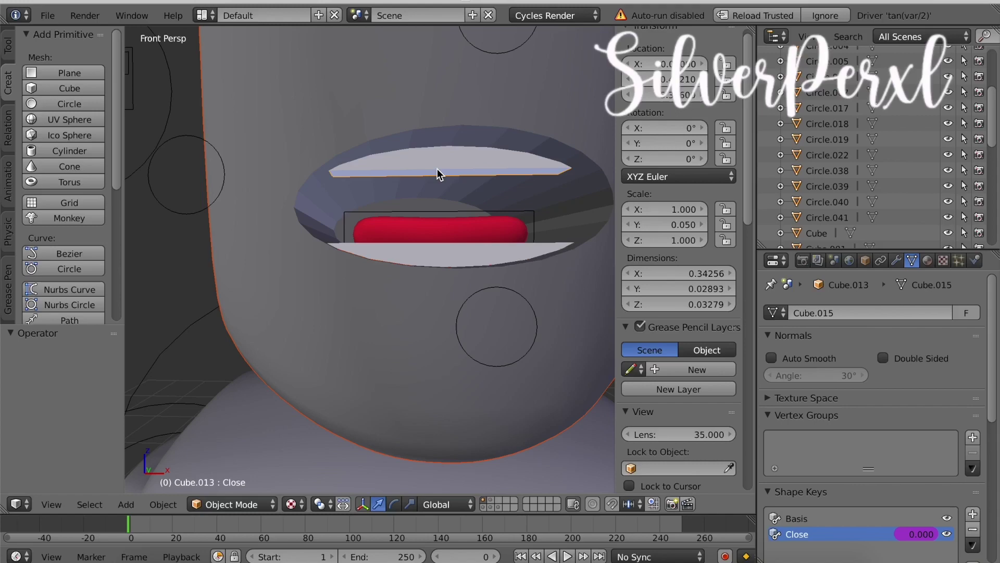
{"action": "right_click", "coordinate": [453, 250]}
{"action": "right_click", "coordinate": [444, 232]}
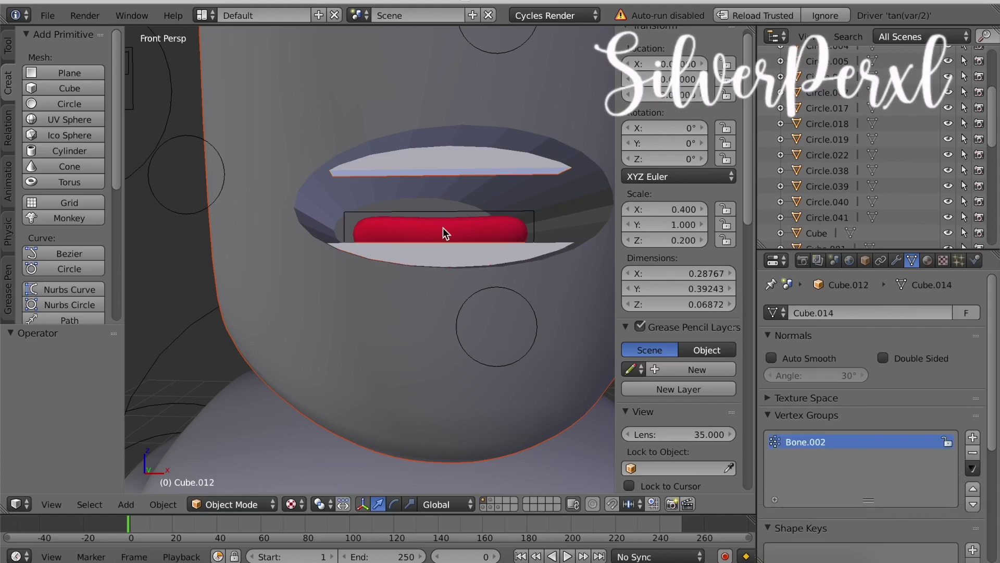
{"action": "key", "text": "shift+f"}
{"action": "key", "text": "s"}
{"action": "left_click", "coordinate": [369, 259]}
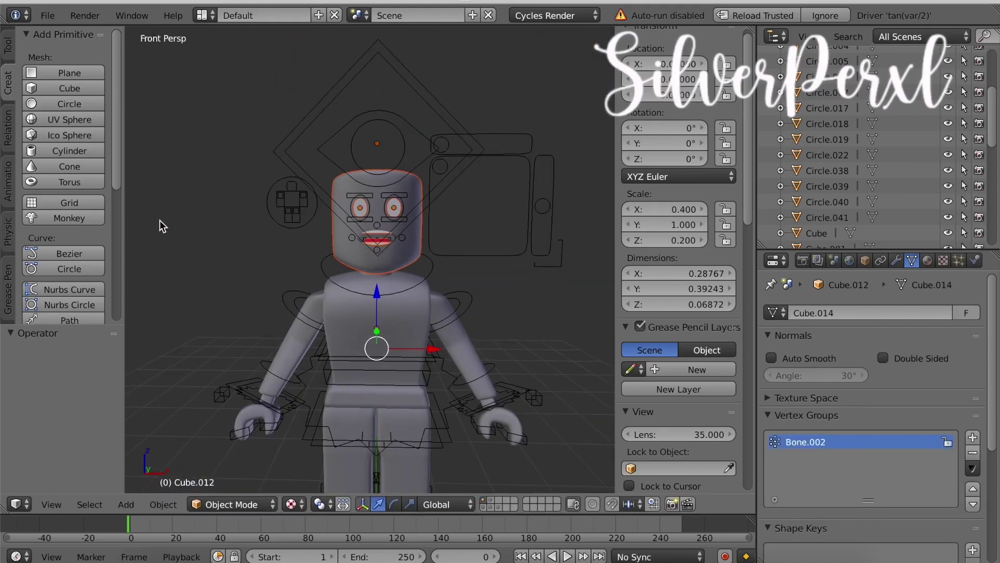
{"action": "key", "text": "x"}
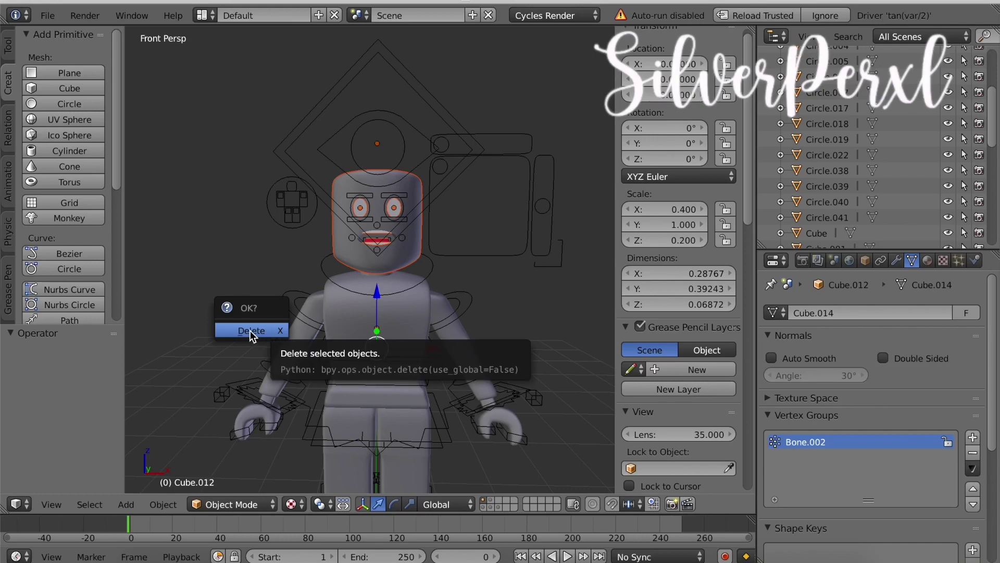
{"action": "left_click", "coordinate": [260, 333]}
- Split the 3D viewport horizontally and change the new upper area to a Node Editor
{"action": "key", "text": "shift+f"}
{"action": "key", "text": "s"}
{"action": "left_click", "coordinate": [369, 259]}
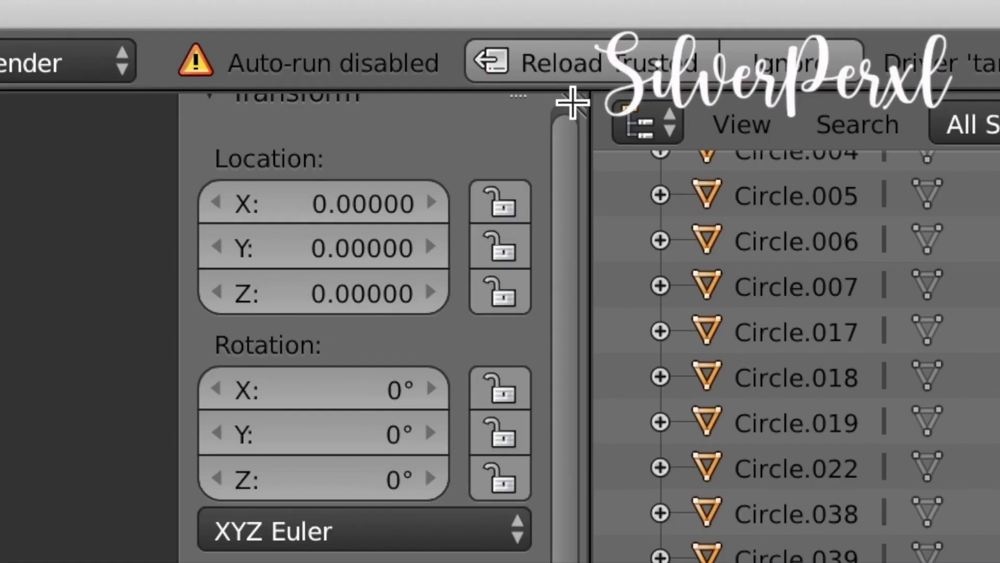
{"action": "left_click_drag", "start_coordinate": [573, 103], "coordinate": [771, 475]}
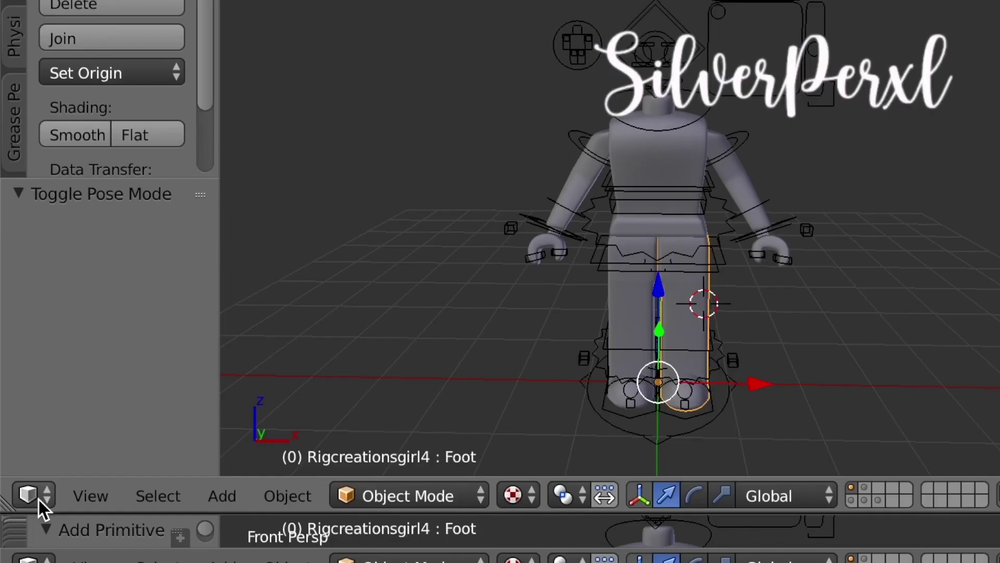
{"action": "left_click", "coordinate": [21, 464]}
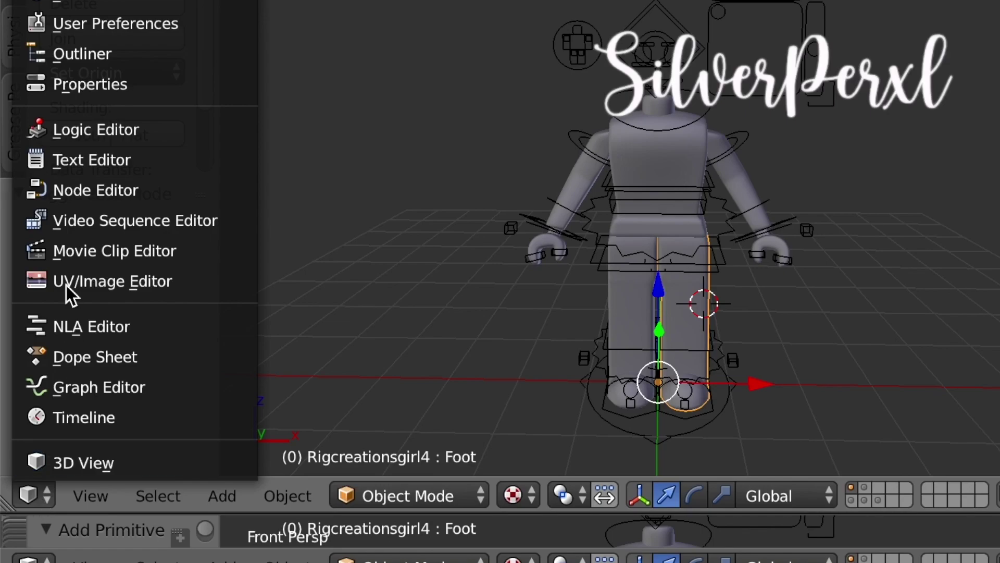
{"action": "left_click", "coordinate": [81, 189]}
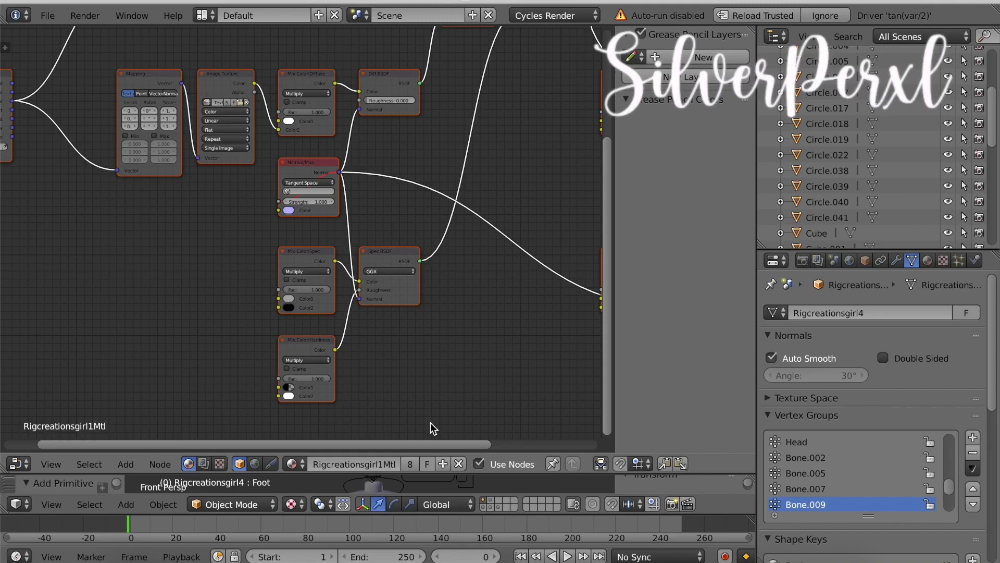
- Load the avatar's texture image into the Image Texture node of the Rigcreationsgirl1Mtl material
{"action": "scroll", "coordinate": [154, 224], "scroll_direction": "up", "scroll_amount": 3}
{"action": "scroll", "coordinate": [155, 224], "scroll_direction": "up", "scroll_amount": 4}
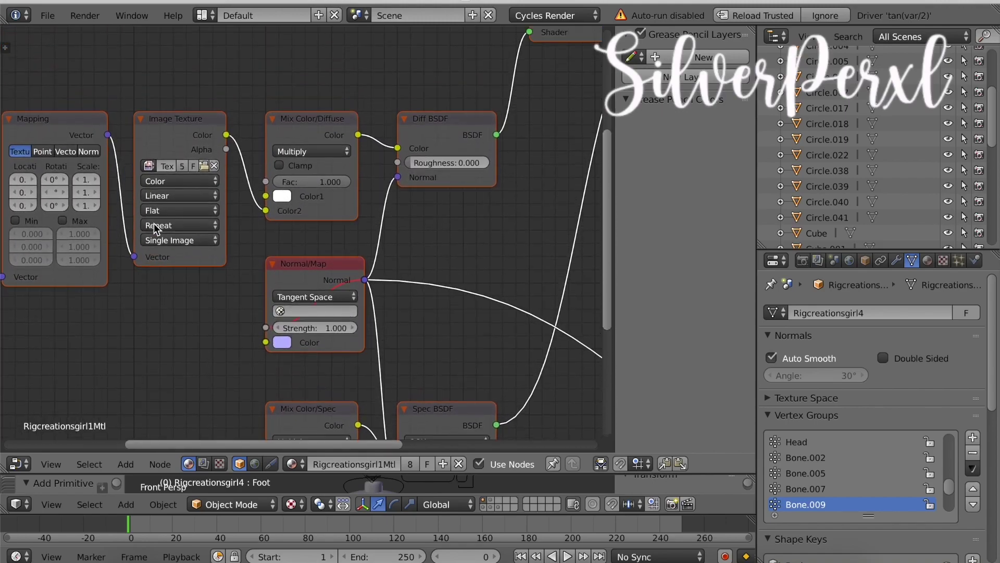
{"action": "scroll", "coordinate": [154, 224], "scroll_direction": "up", "scroll_amount": 2}
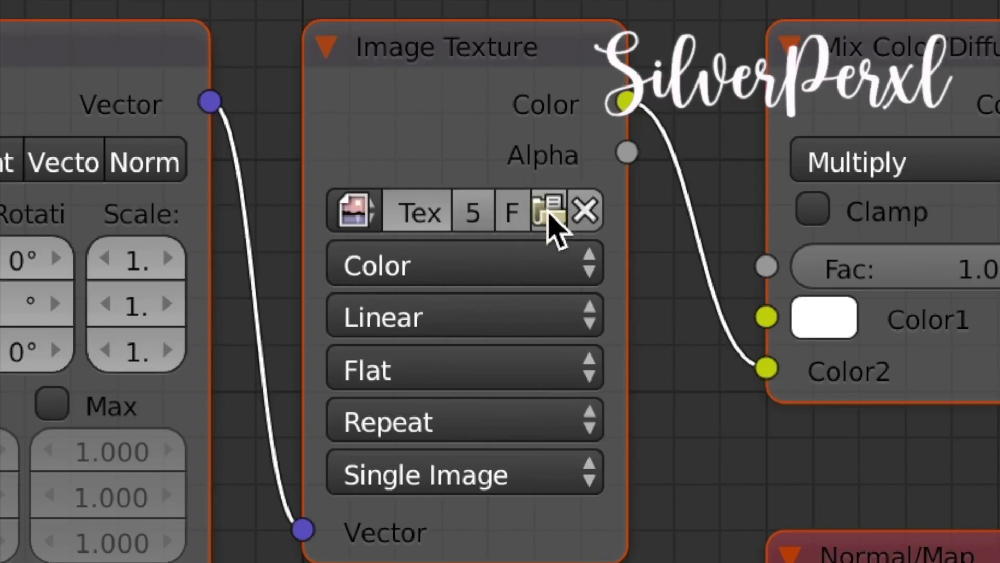
{"action": "left_click", "coordinate": [548, 213]}
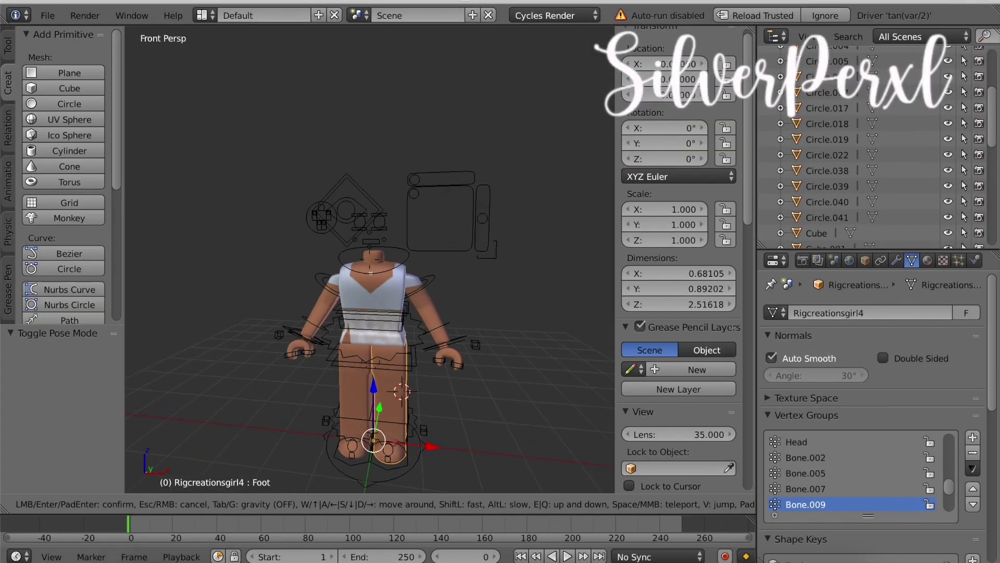
- Import the exported avatar model into the scene and set the viewport shading to Material
{"action": "left_click", "coordinate": [369, 260]}
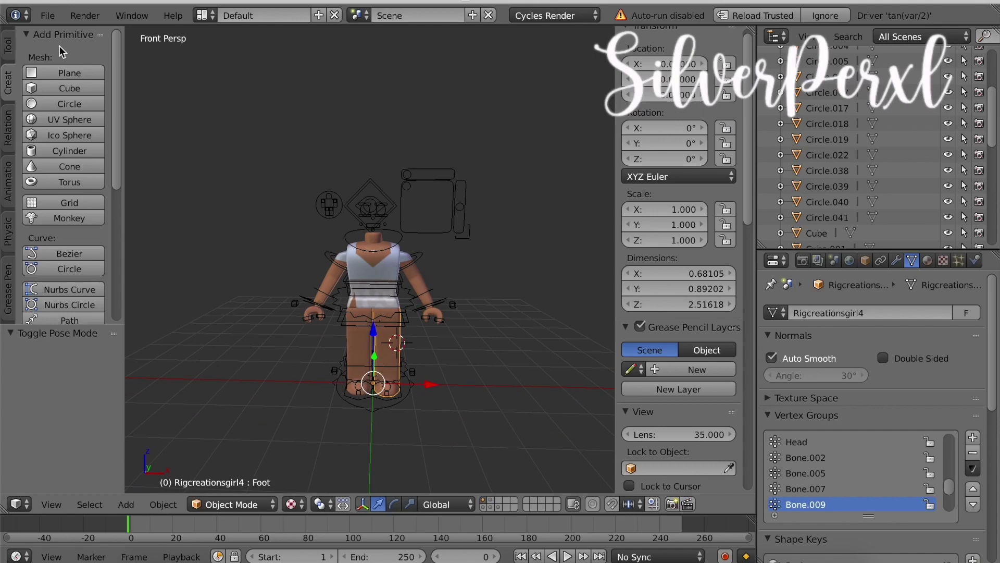
{"action": "left_click", "coordinate": [52, 17]}
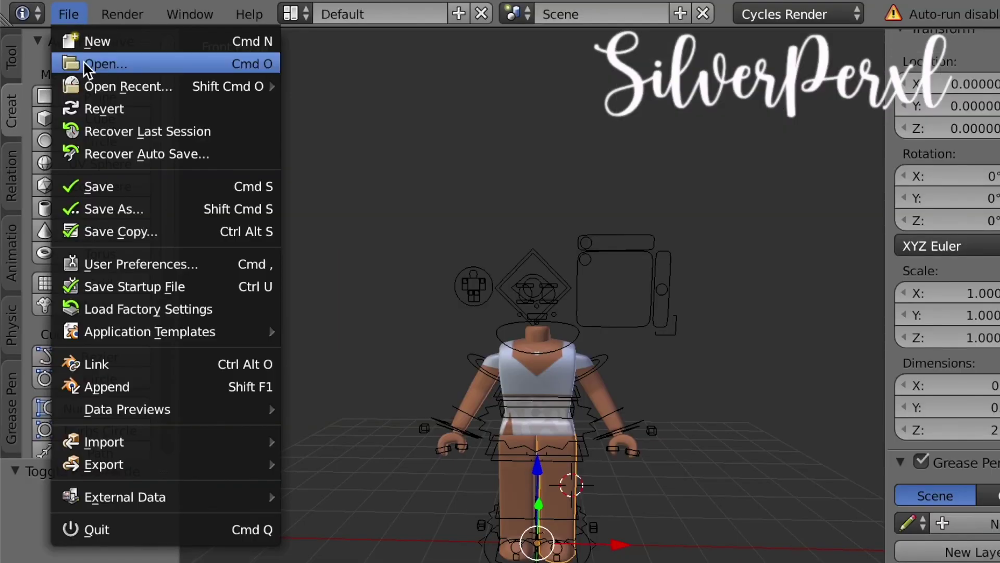
{"action": "mouse_move", "coordinate": [78, 440]}
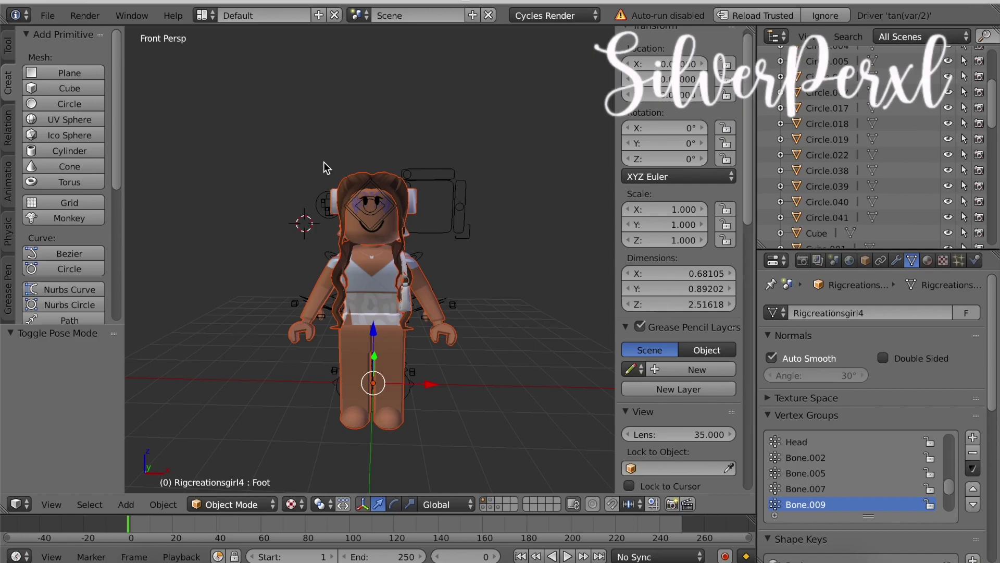
{"action": "left_click", "coordinate": [291, 504]}
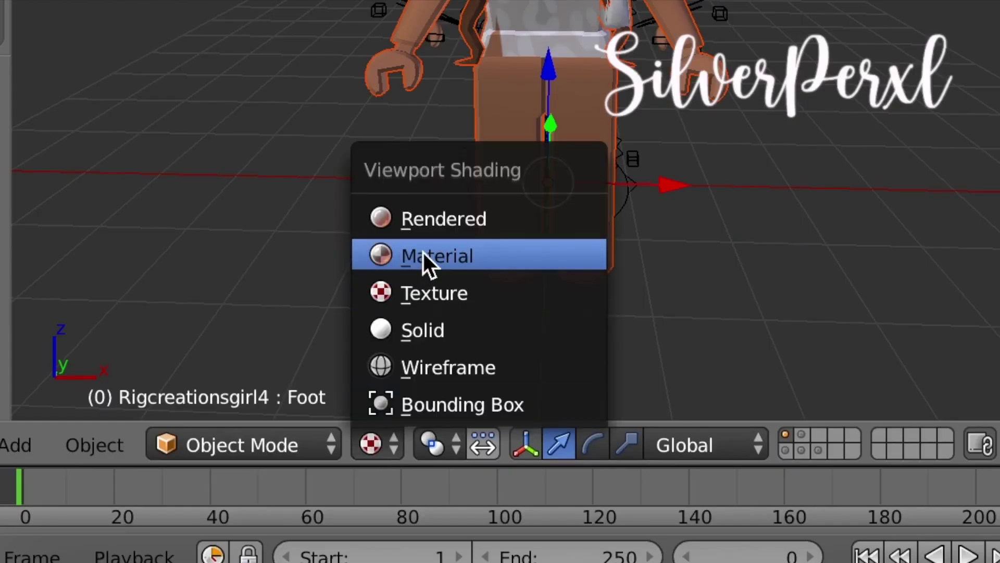
{"action": "left_click", "coordinate": [538, 254]}
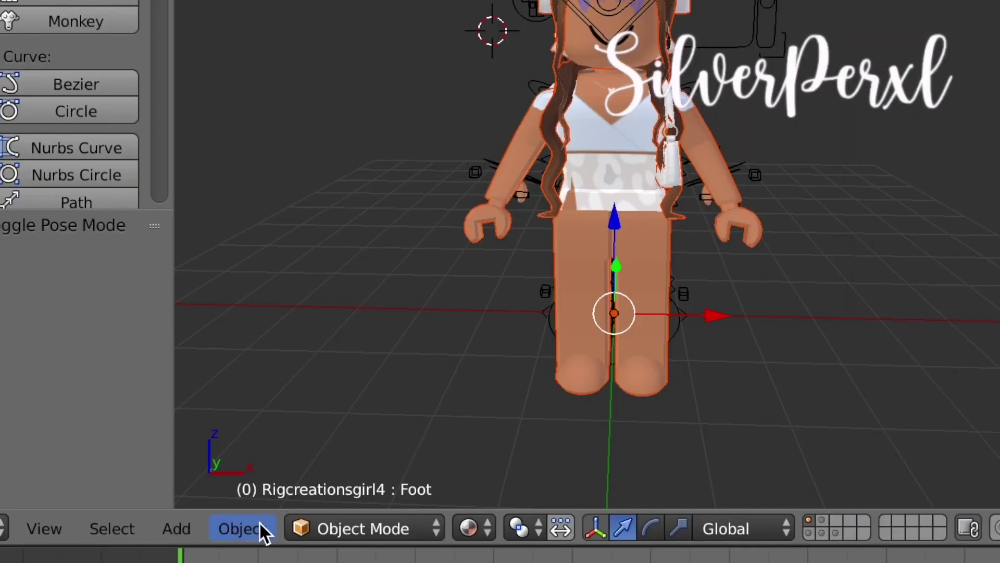
- Set the origins of the imported avatar's parts to their geometry and move the avatar about -3.173 along X, beside the rig
{"action": "left_click", "coordinate": [260, 523]}
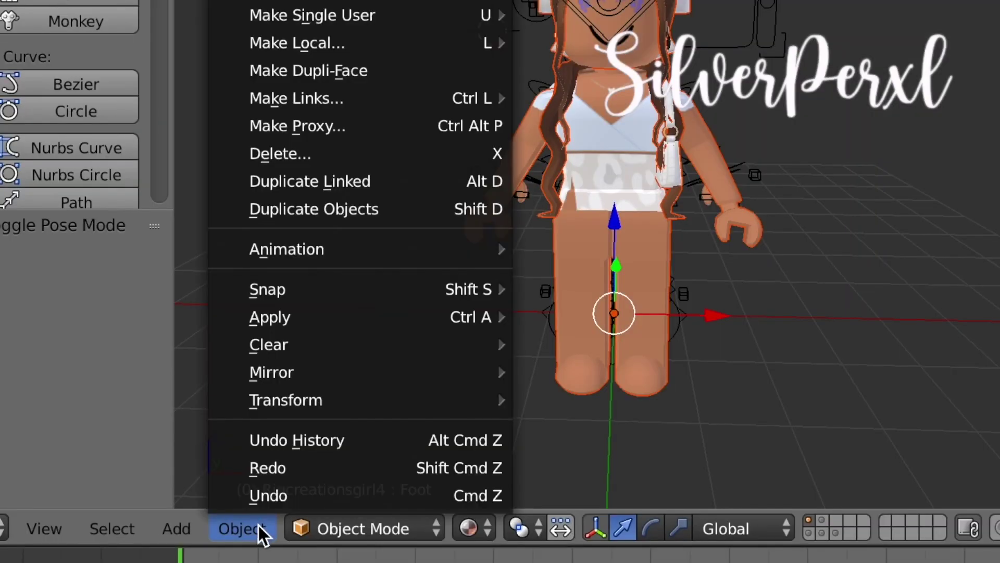
{"action": "mouse_move", "coordinate": [248, 397]}
{"action": "left_click", "coordinate": [545, 251]}
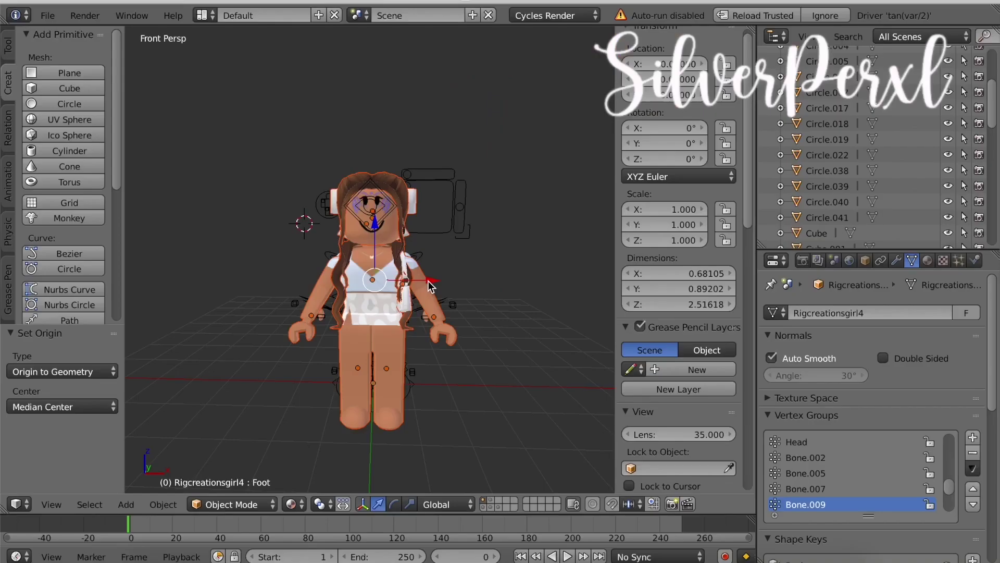
{"action": "left_click_drag", "start_coordinate": [427, 287], "coordinate": [300, 322]}
{"action": "left_click_drag", "start_coordinate": [300, 322], "coordinate": [285, 326]}
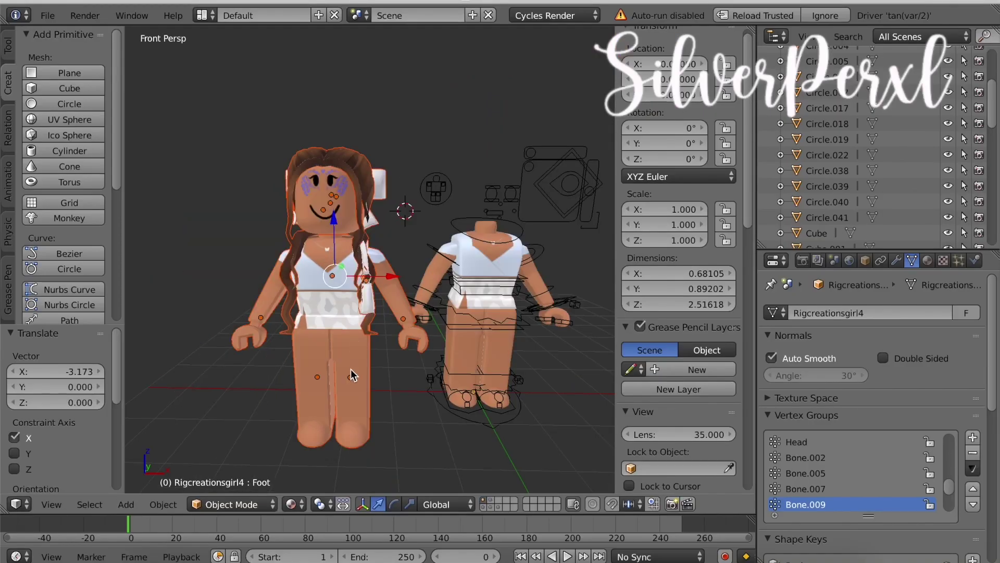
- Delete the imported avatar's legs, torso, arms and shoulder bag, keeping the head, hair and bow
{"action": "right_click", "coordinate": [354, 404]}
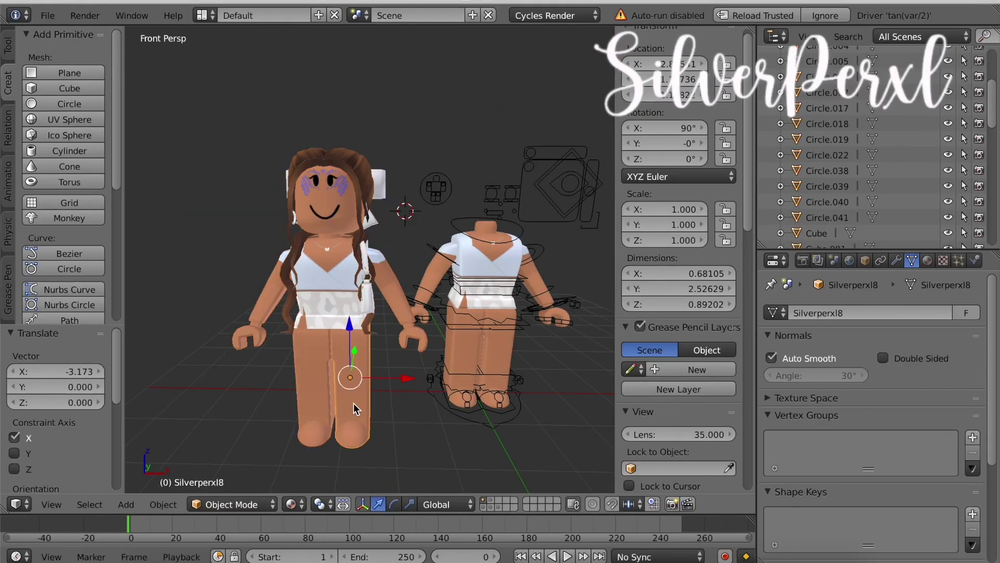
{"action": "left_click", "coordinate": [307, 387], "text": "shift"}
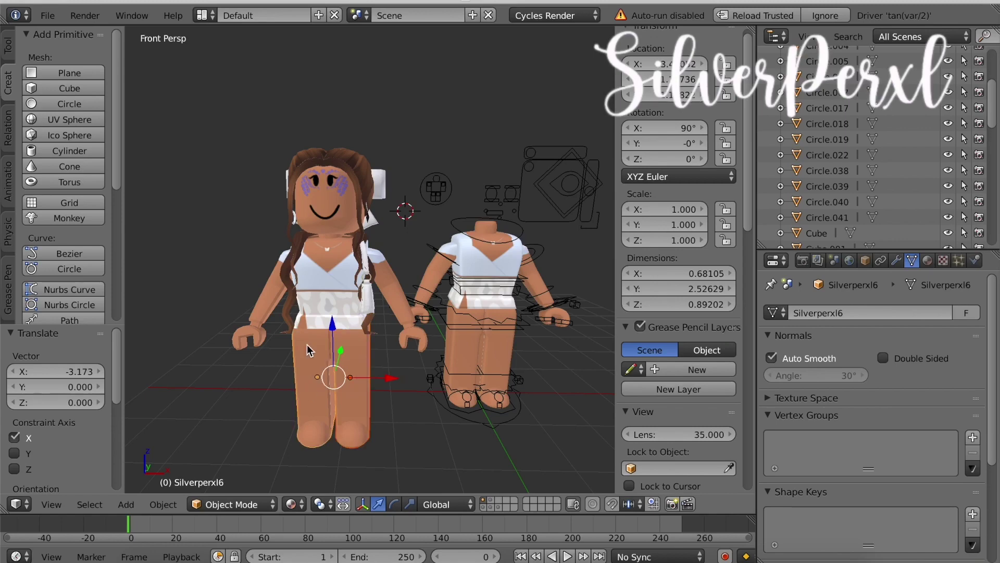
{"action": "left_click", "coordinate": [313, 318], "text": "shift"}
{"action": "right_click", "coordinate": [276, 327], "text": "shift"}
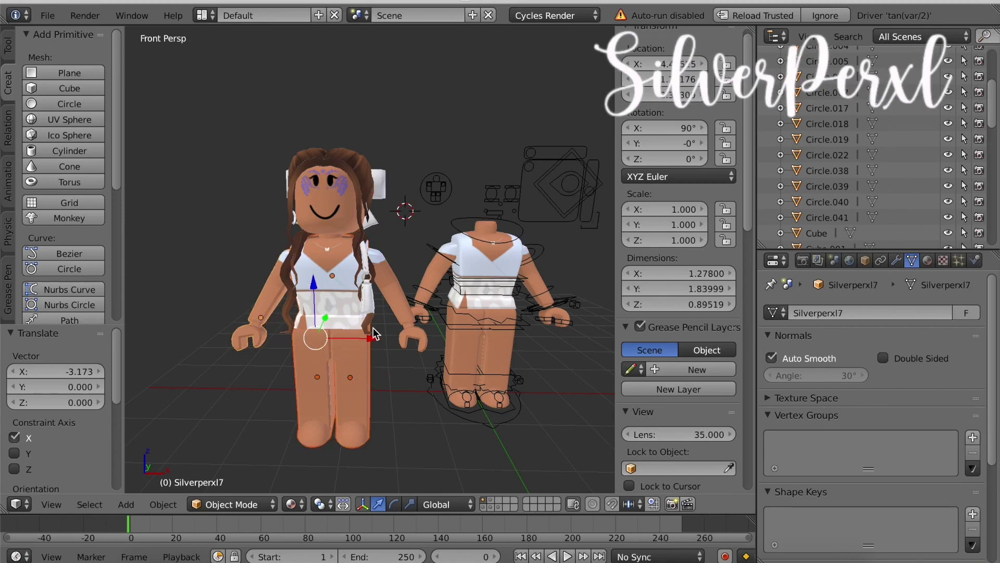
{"action": "right_click", "coordinate": [419, 337], "text": "shift"}
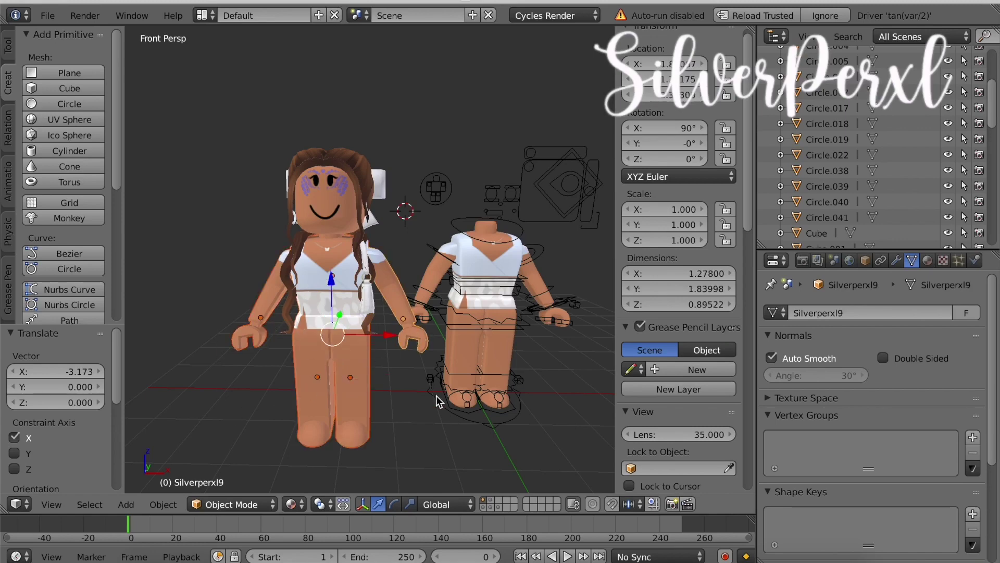
{"action": "key", "text": "shift+f"}
{"action": "key", "text": "d"}
{"action": "key", "text": "w"}
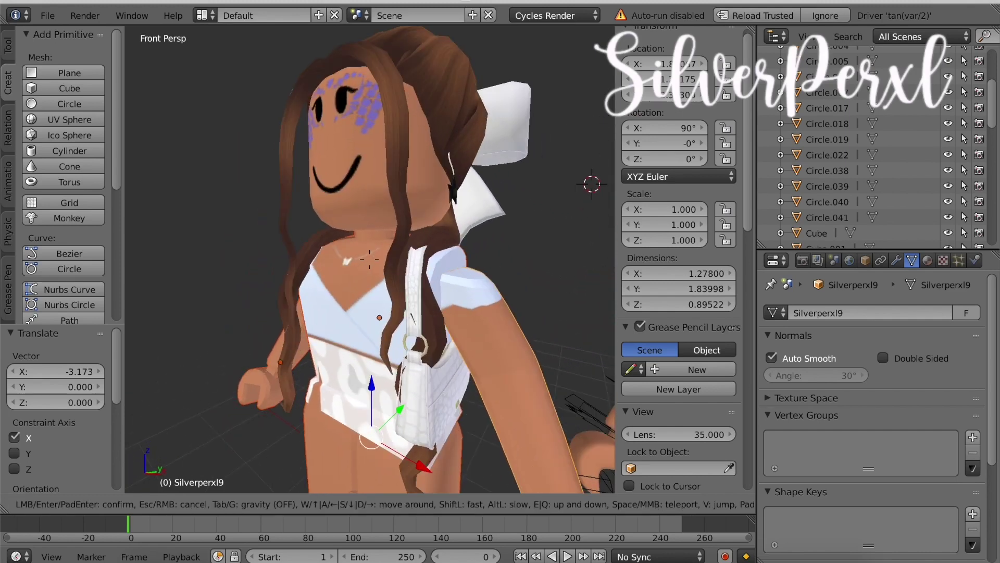
{"action": "left_click", "coordinate": [410, 341]}
{"action": "right_click", "coordinate": [416, 366], "text": "shift"}
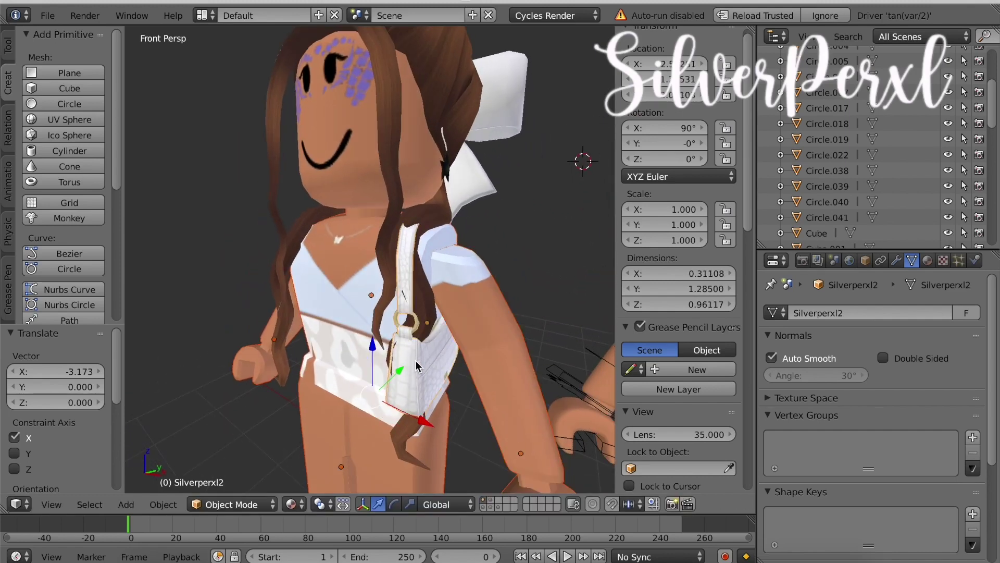
{"action": "key", "text": "shift+f"}
{"action": "key", "text": "s"}
{"action": "key", "text": "a"}
{"action": "left_click", "coordinate": [370, 264]}
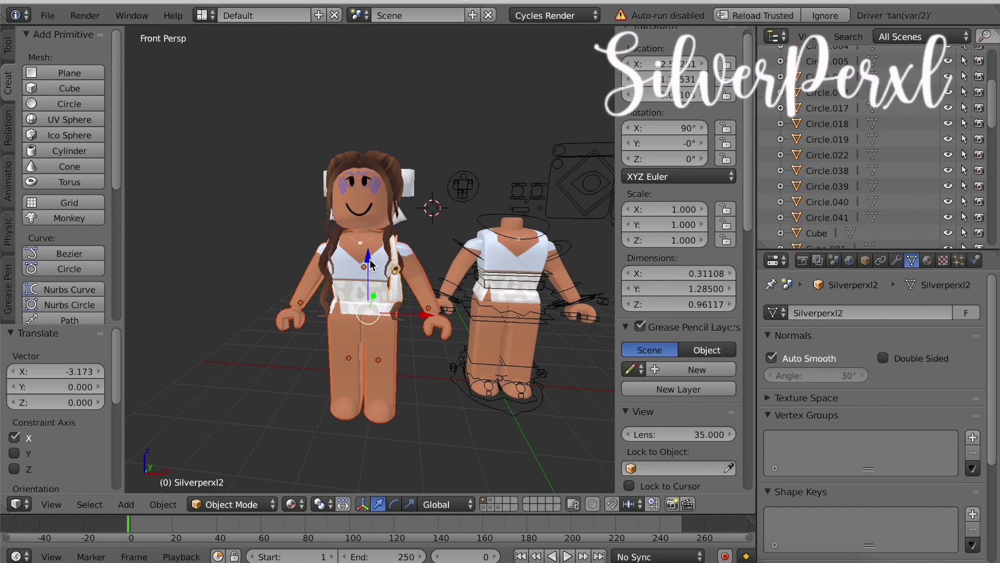
{"action": "key", "text": "x"}
{"action": "left_click", "coordinate": [370, 261]}
- Box-select the avatar's head, hair and bow and move them about 0.337 along X
{"action": "key", "text": "shift+f"}
{"action": "key", "text": "a"}
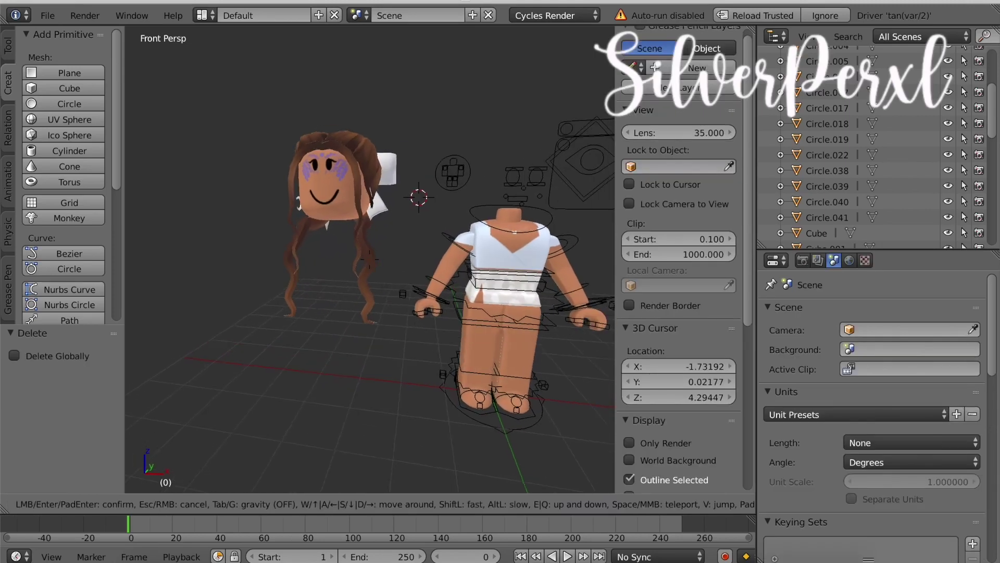
{"action": "left_click", "coordinate": [370, 263]}
{"action": "right_click", "coordinate": [306, 208]}
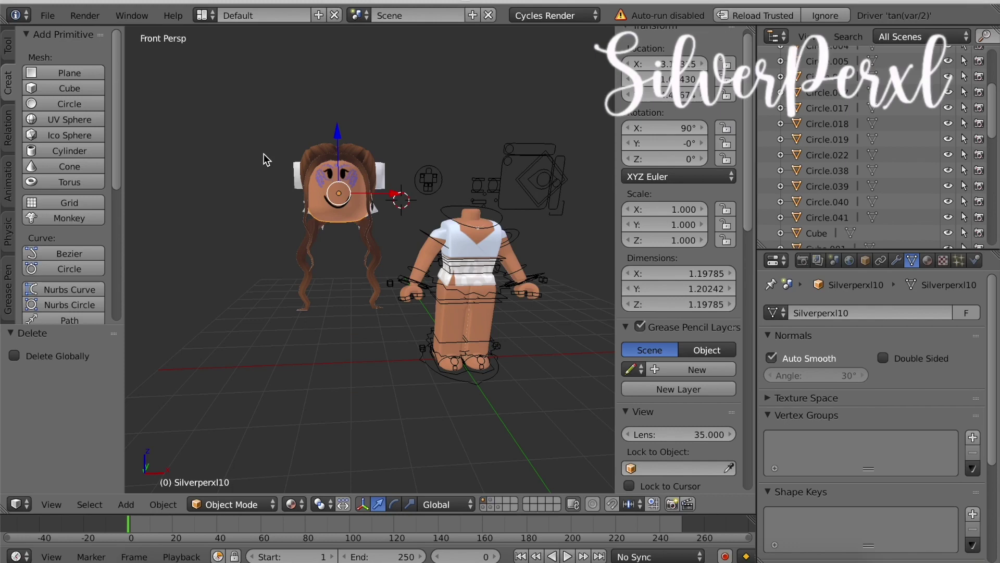
{"action": "left_click", "coordinate": [236, 146]}
{"action": "key", "text": "b"}
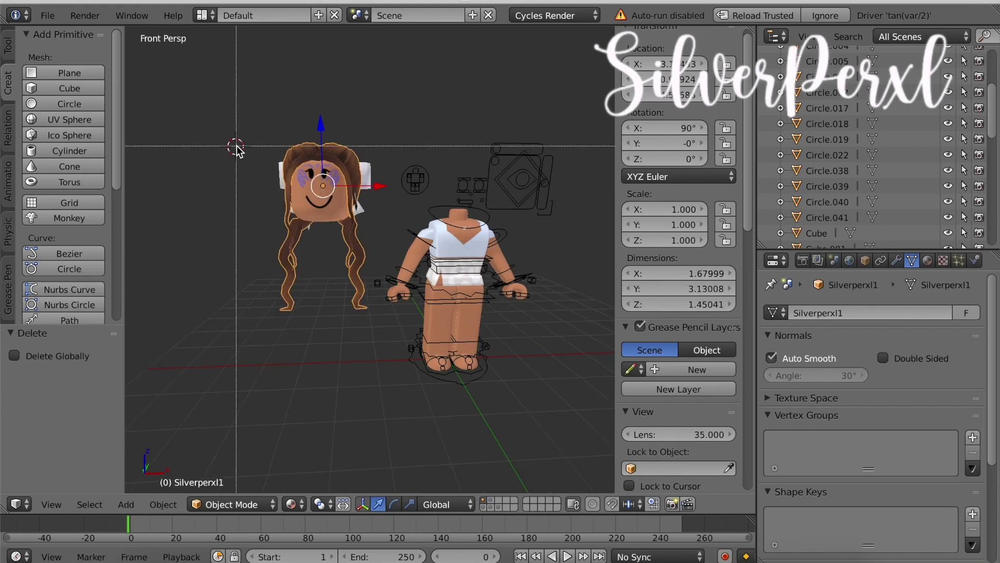
{"action": "left_click_drag", "start_coordinate": [238, 97], "coordinate": [383, 364]}
{"action": "key", "text": "shift+f"}
{"action": "left_click", "coordinate": [369, 259]}
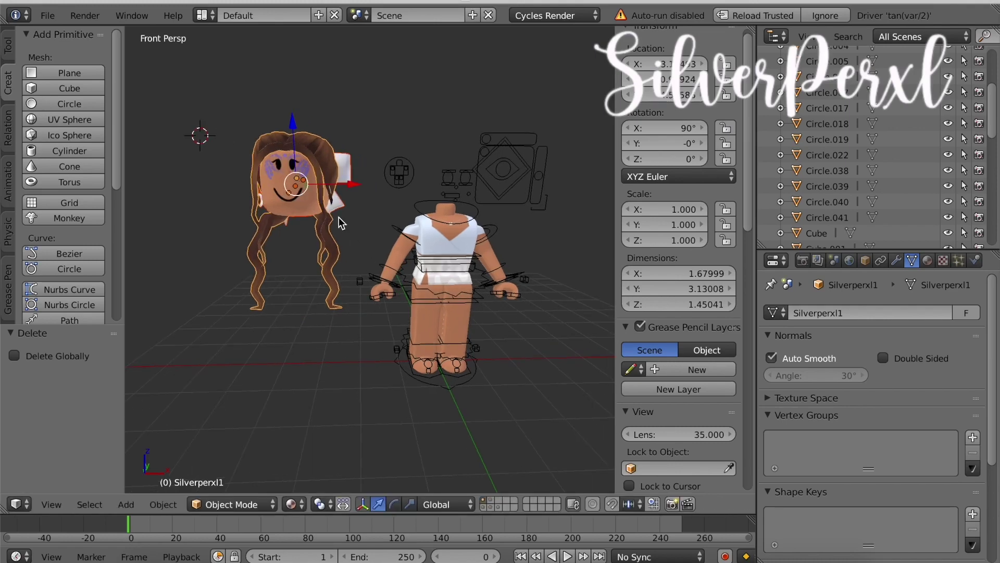
{"action": "left_click", "coordinate": [353, 178]}
{"action": "left_click_drag", "start_coordinate": [345, 184], "coordinate": [217, 110]}
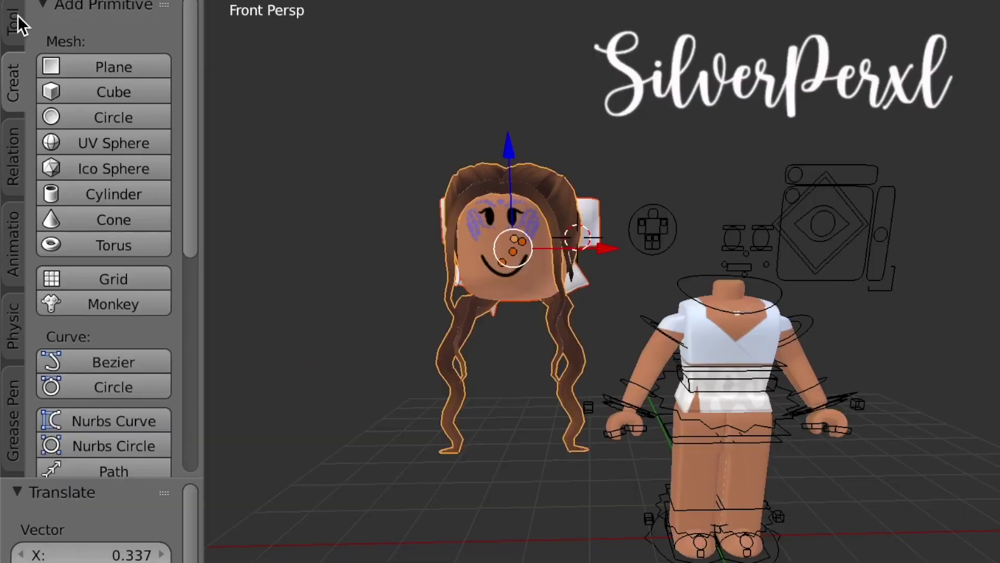
- Join the avatar's selected head, hair and bow into a single object
{"action": "left_click", "coordinate": [18, 14]}
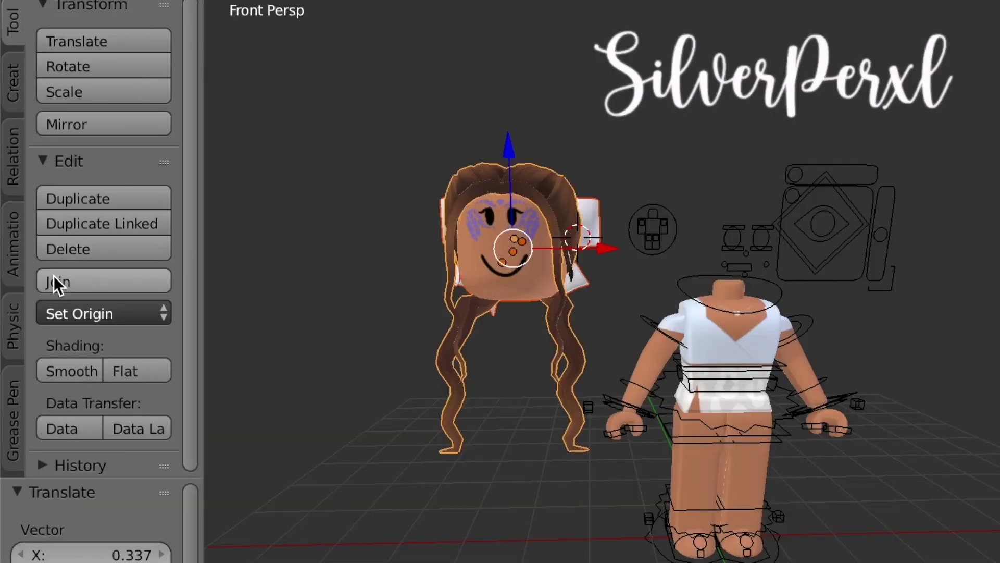
{"action": "left_click", "coordinate": [53, 276]}
- Move the joined head about 3.028 along X onto the rig's neck, then nudge it about -0.183 along X
{"action": "key", "text": "shift+f"}
{"action": "key", "text": "w"}
{"action": "key", "text": "e"}
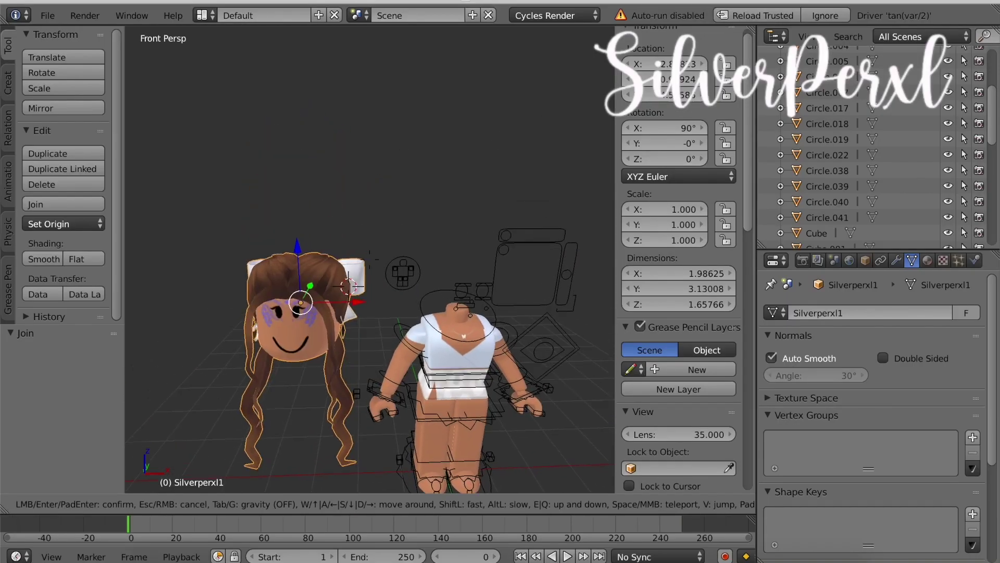
{"action": "key", "text": "d"}
{"action": "key", "text": "a"}
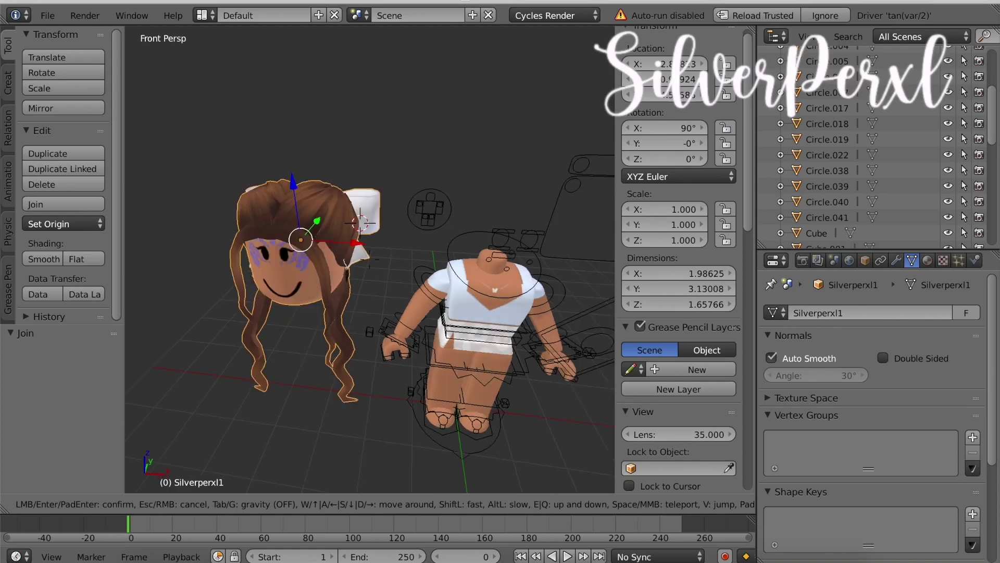
{"action": "key", "text": "w"}
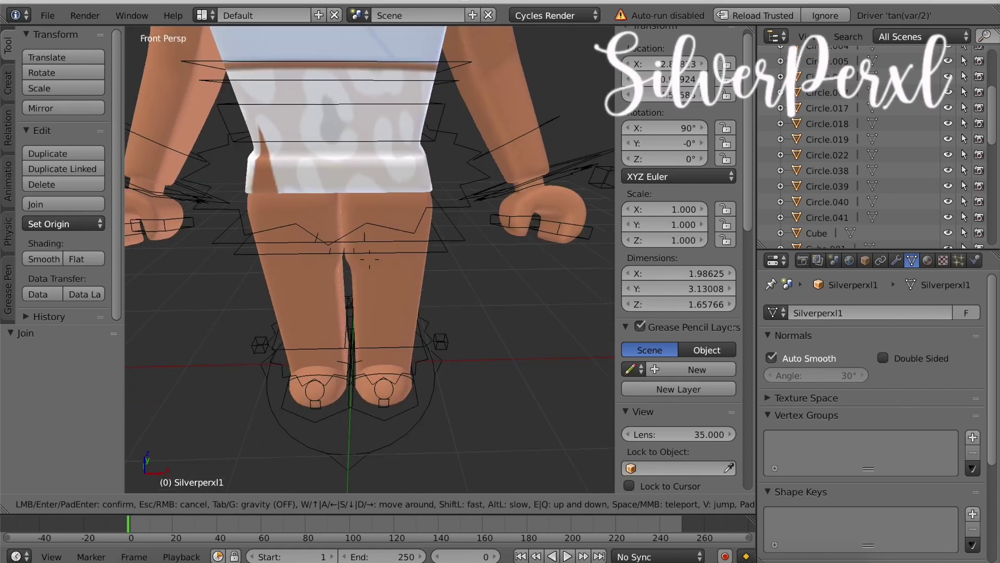
{"action": "key", "text": "s"}
{"action": "key", "text": "d"}
{"action": "left_click", "coordinate": [336, 147]}
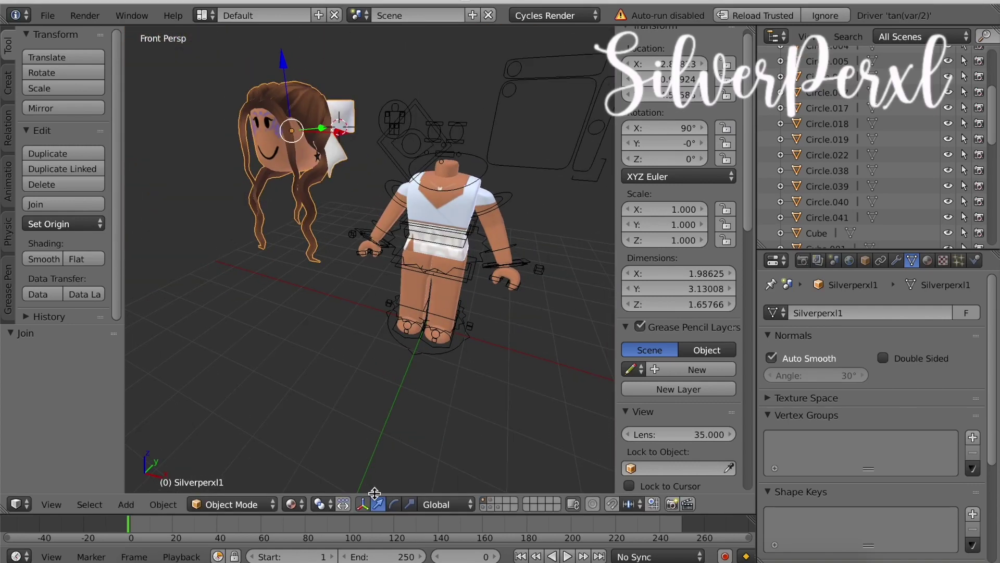
{"action": "key", "text": "g"}
{"action": "key", "text": "x"}
{"action": "left_click", "coordinate": [475, 164]}
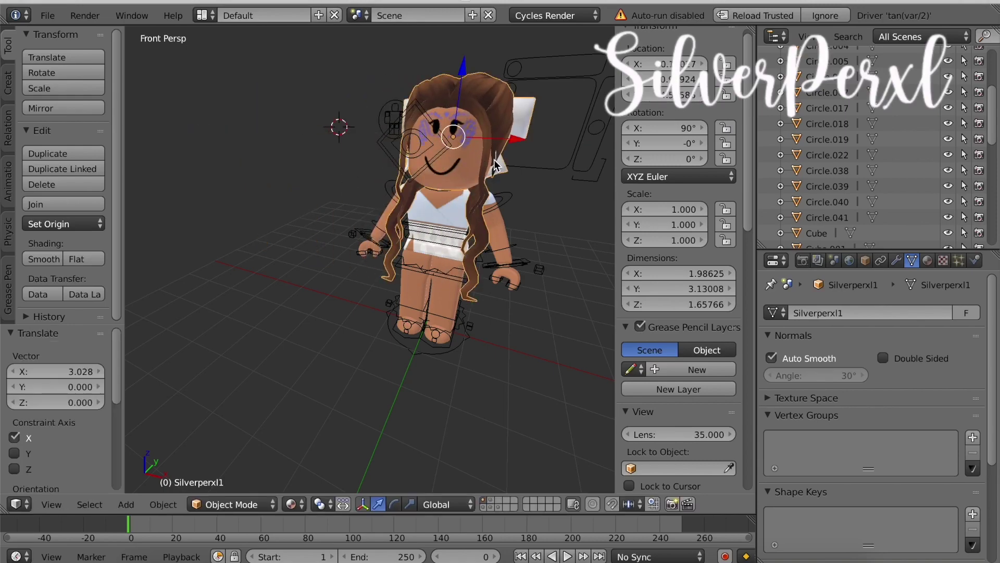
{"action": "key", "text": "shift+f"}
{"action": "key", "text": "w"}
{"action": "key", "text": "Return"}
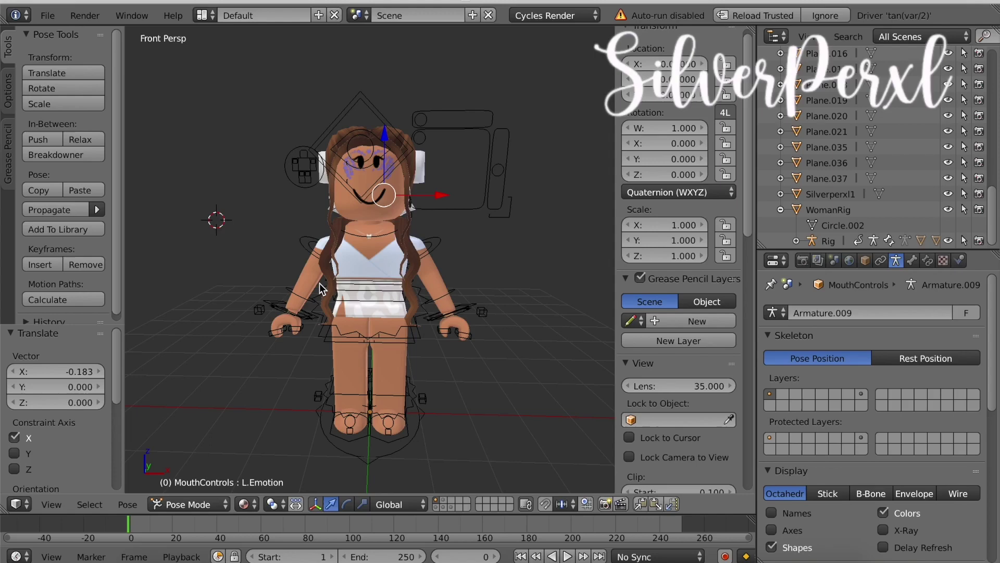
- Select the woman rig's body armature and switch it to Pose Mode
{"action": "left_click", "coordinate": [395, 344]}
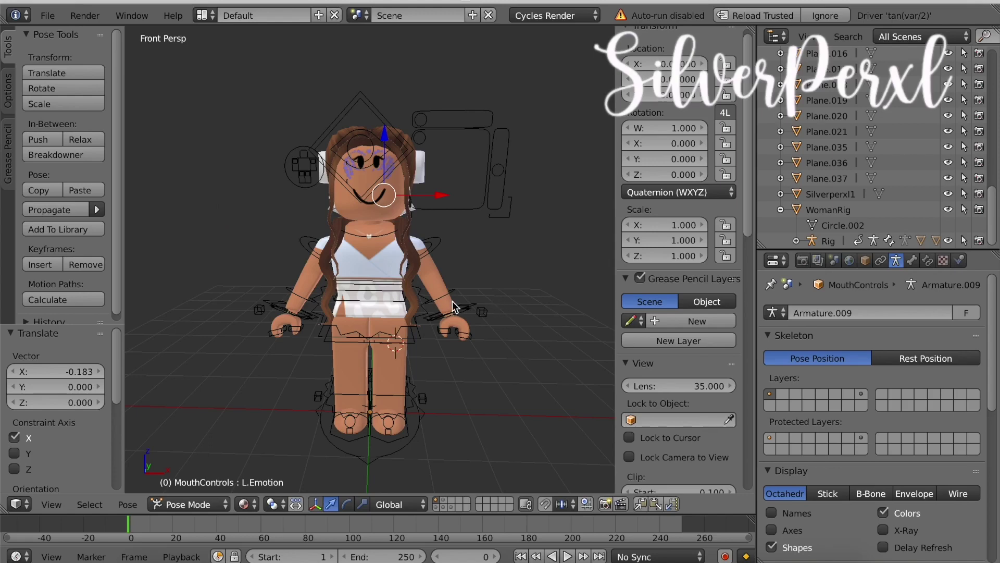
{"action": "left_click", "coordinate": [327, 342]}
{"action": "right_click", "coordinate": [327, 342]}
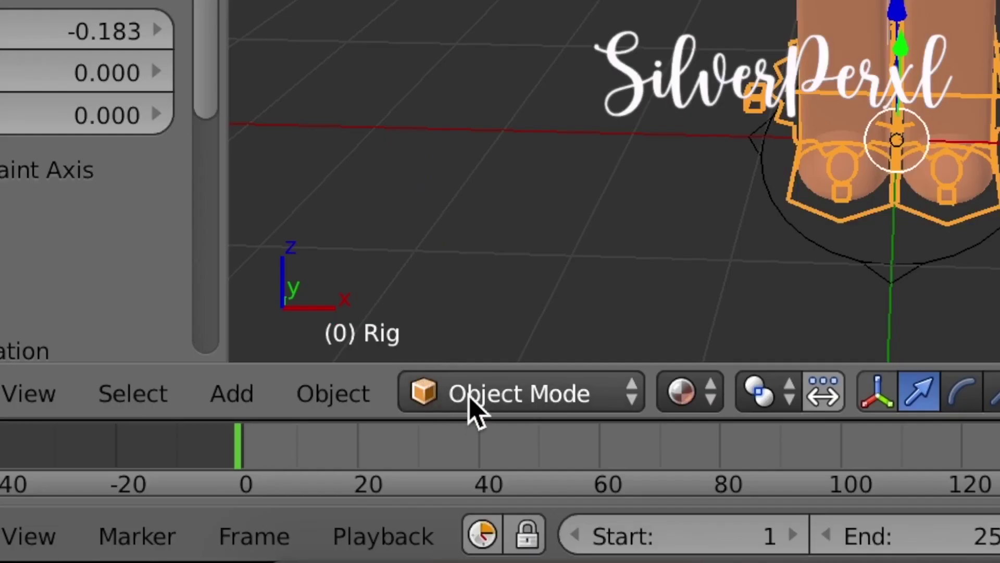
{"action": "left_click", "coordinate": [469, 395]}
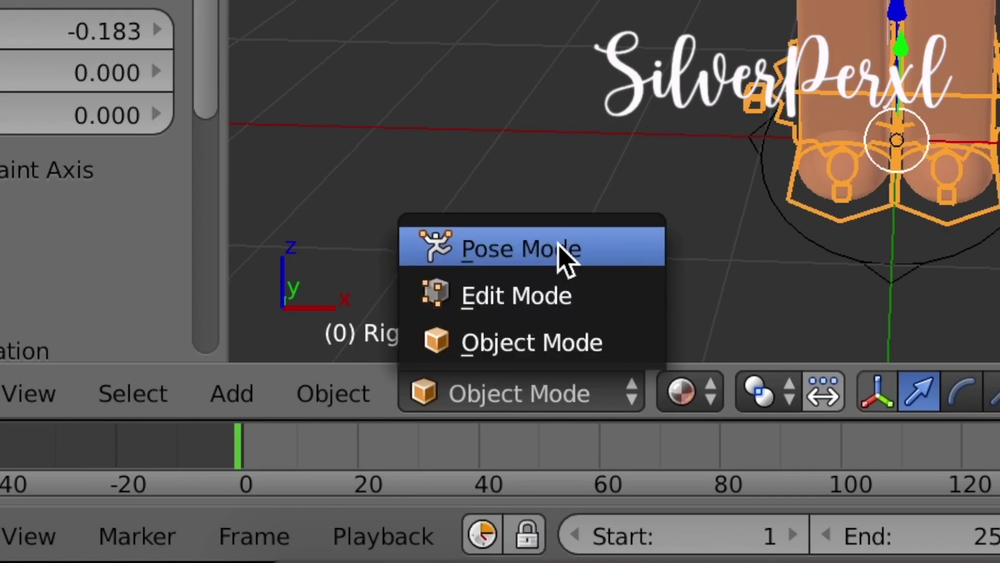
{"action": "left_click", "coordinate": [564, 257]}
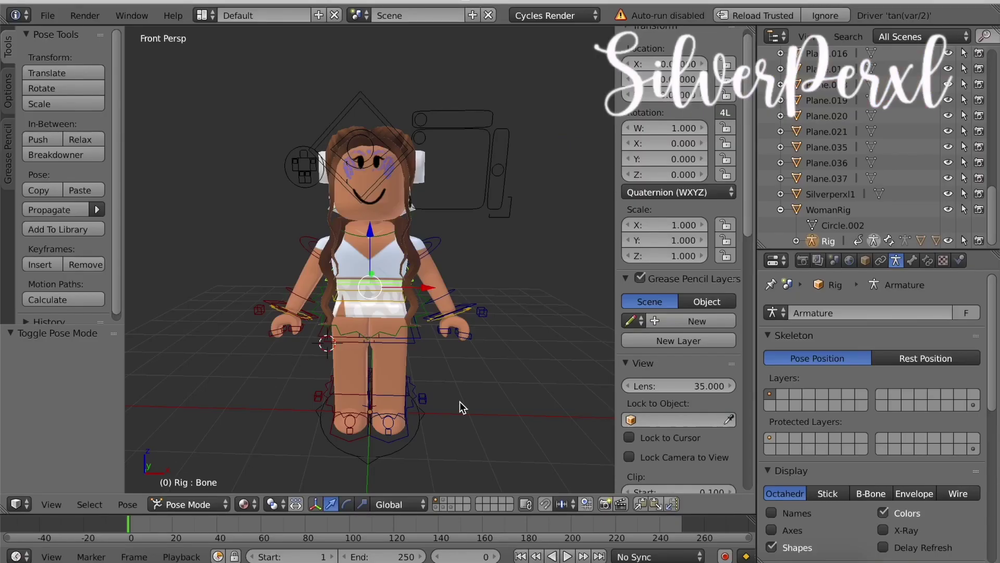
- Examine the rig's bone controls and select the WomanRig control ring around the feet
{"action": "scroll", "coordinate": [461, 412], "scroll_direction": "up", "scroll_amount": 5}
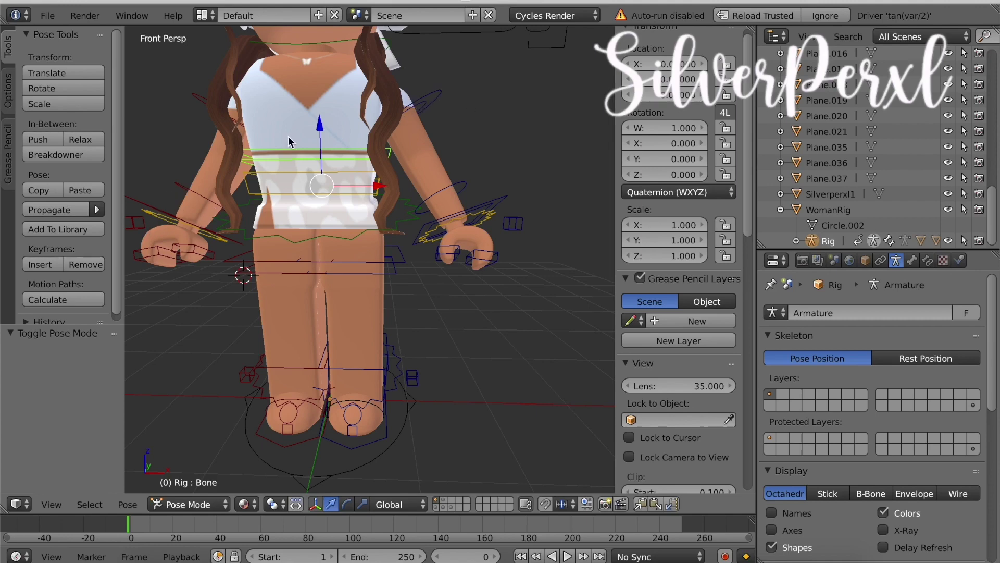
{"action": "key", "text": "shift+f"}
{"action": "key", "text": "s"}
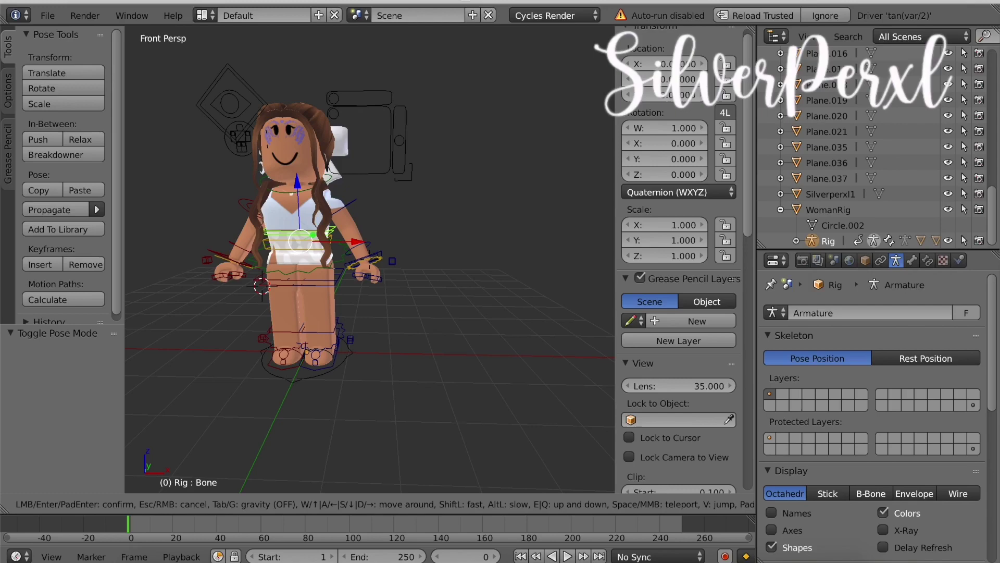
{"action": "key", "text": "w"}
{"action": "left_click", "coordinate": [364, 283]}
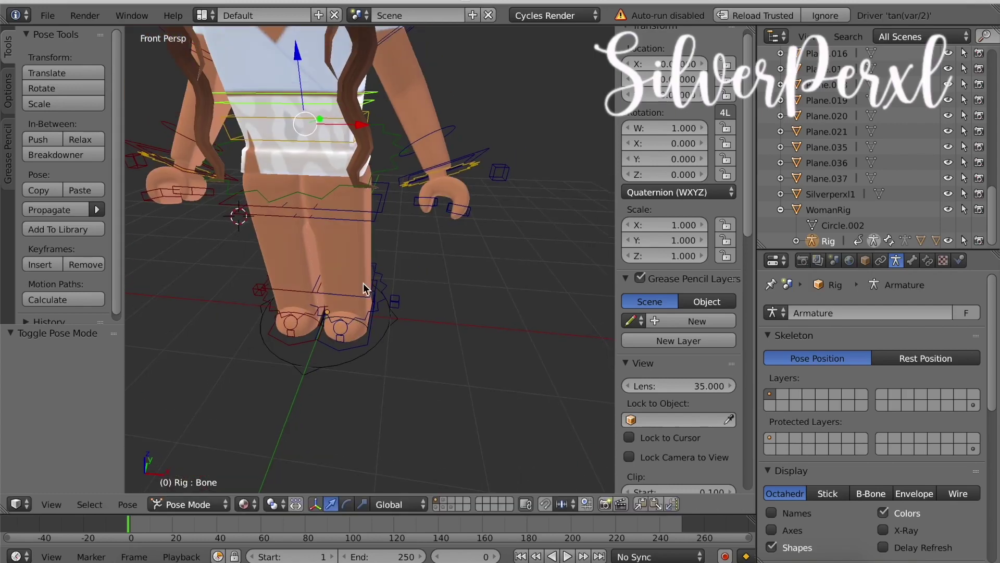
{"action": "right_click", "coordinate": [319, 374]}
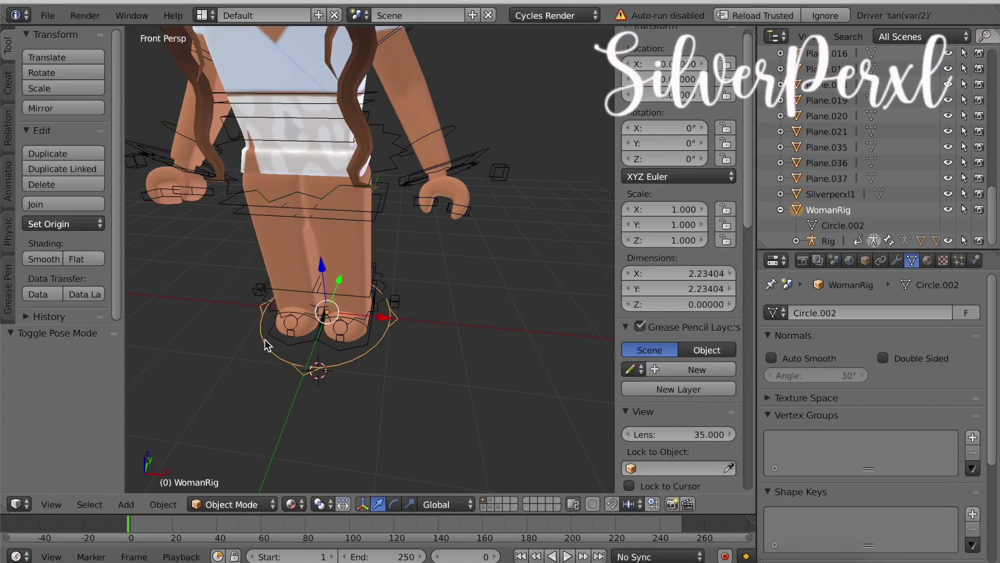
{"action": "key", "text": "shift+f"}
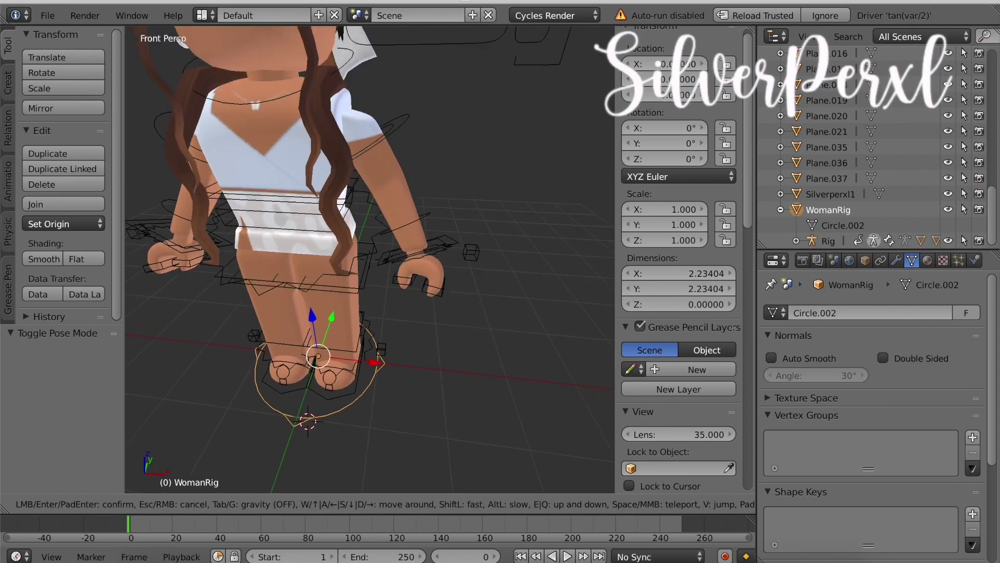
{"action": "left_click", "coordinate": [369, 258]}
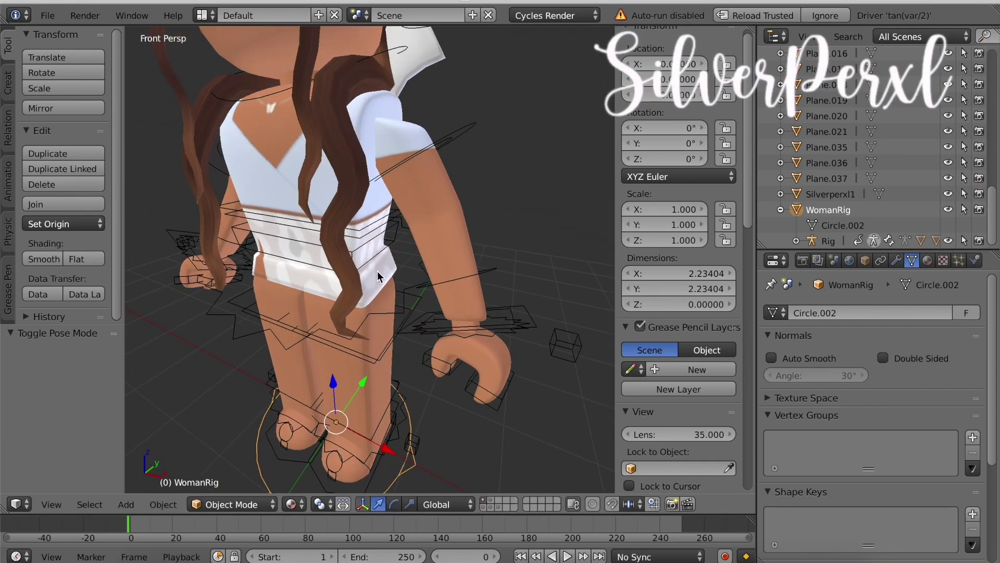
- Bend the left forearm with the rotation manipulator and rotate the left upper arm about -13.4° around Z, bringing the hand in front of the waist
{"action": "right_click", "coordinate": [428, 288]}
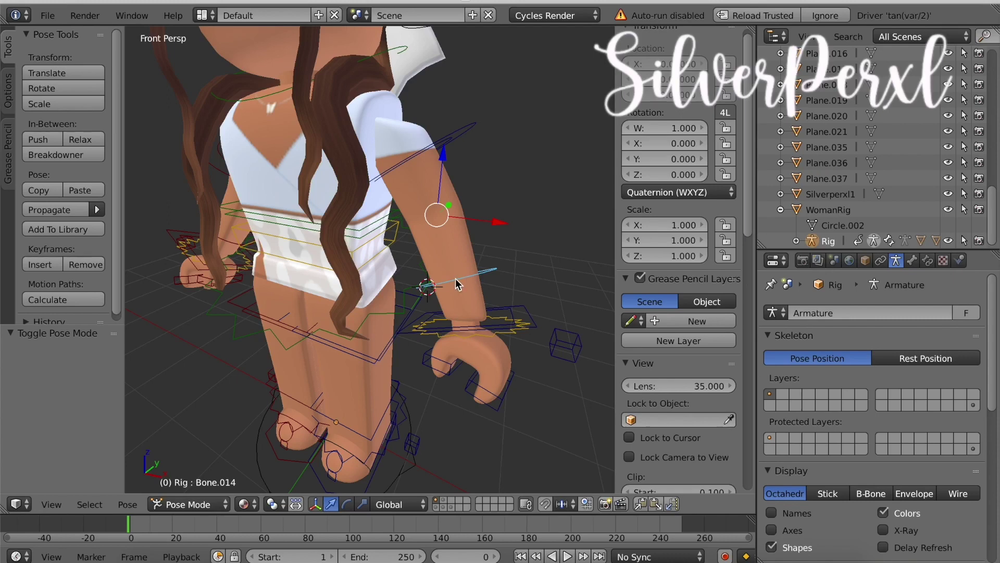
{"action": "left_click", "coordinate": [345, 502]}
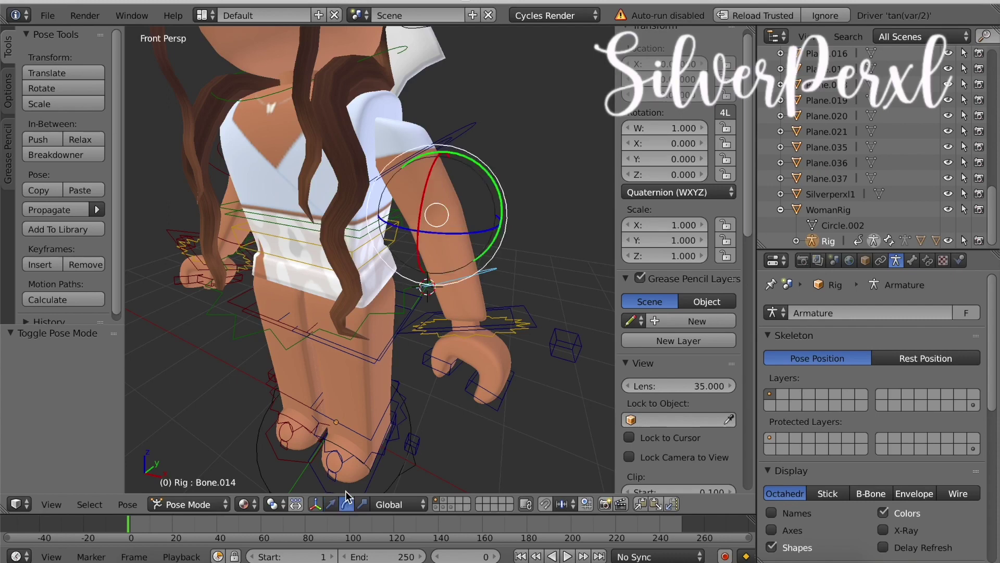
{"action": "left_click_drag", "start_coordinate": [495, 206], "coordinate": [378, 233]}
{"action": "key", "text": "shift+f"}
{"action": "key", "text": "s"}
{"action": "key", "text": "w"}
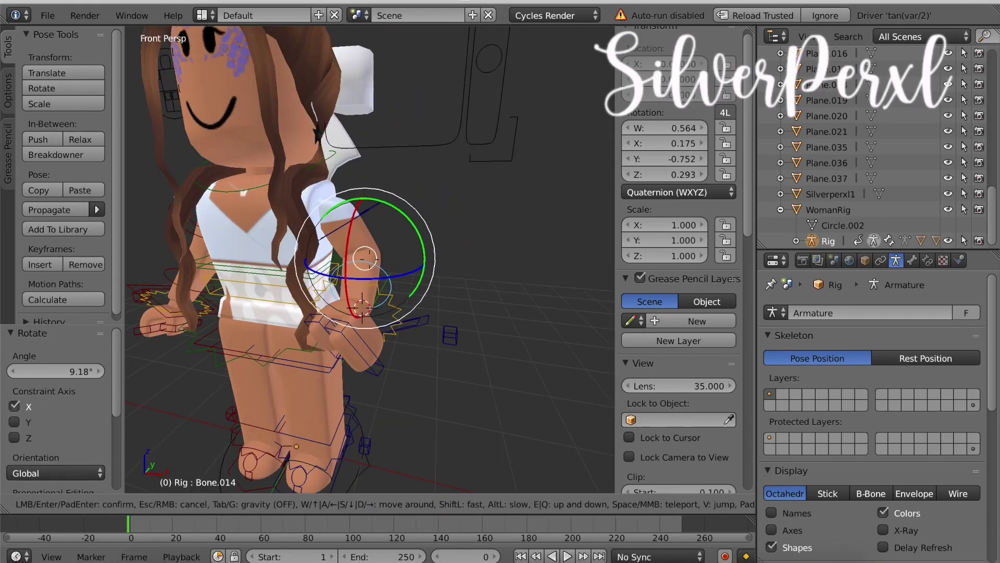
{"action": "left_click", "coordinate": [370, 259]}
{"action": "left_click", "coordinate": [375, 200]}
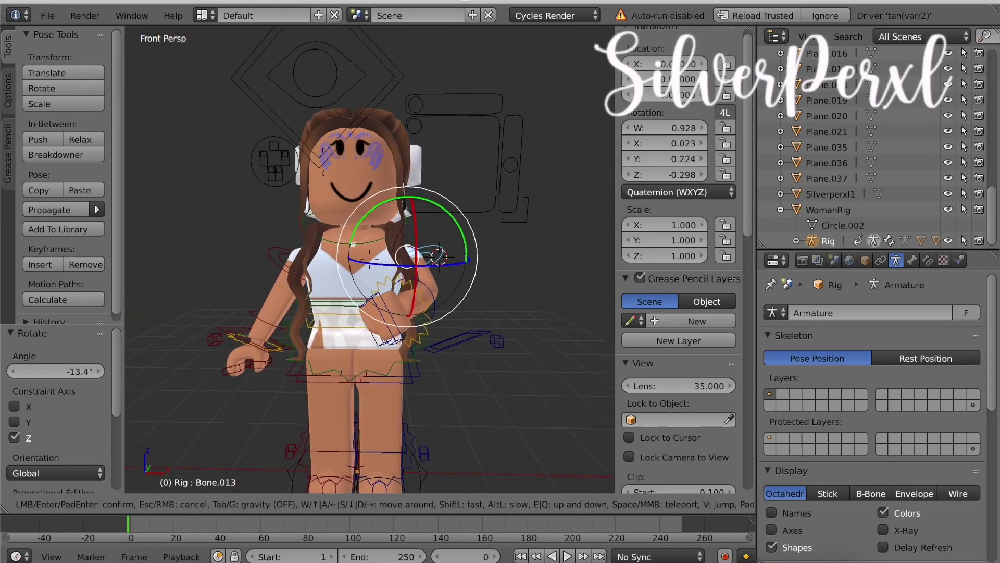
- Pose the right arm by rotating its forearm and upper arm bones so the forearm bends forward beside the hip
{"action": "scroll", "coordinate": [368, 216], "scroll_direction": "up", "scroll_amount": 3}
{"action": "key", "text": "r"}
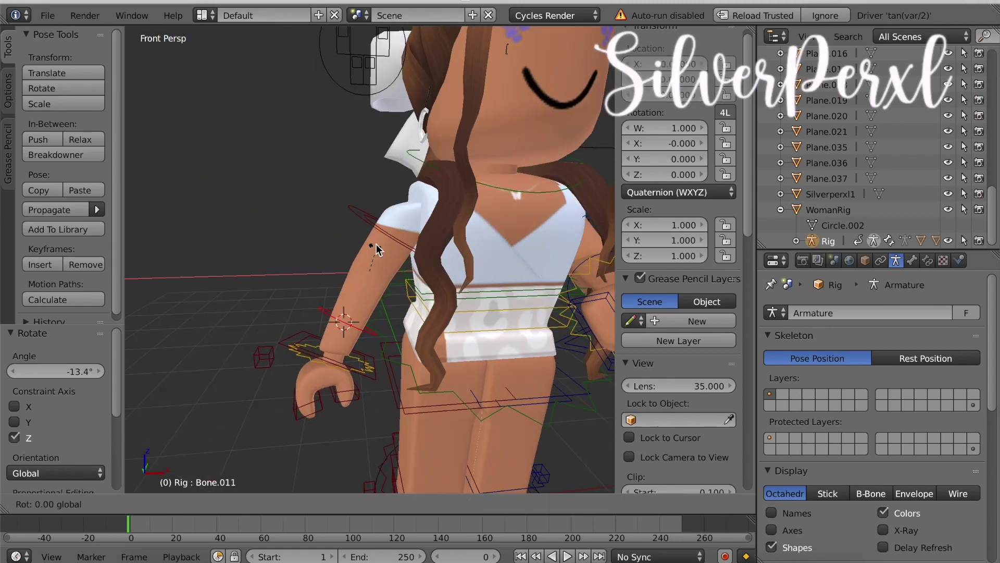
{"action": "key", "text": "x"}
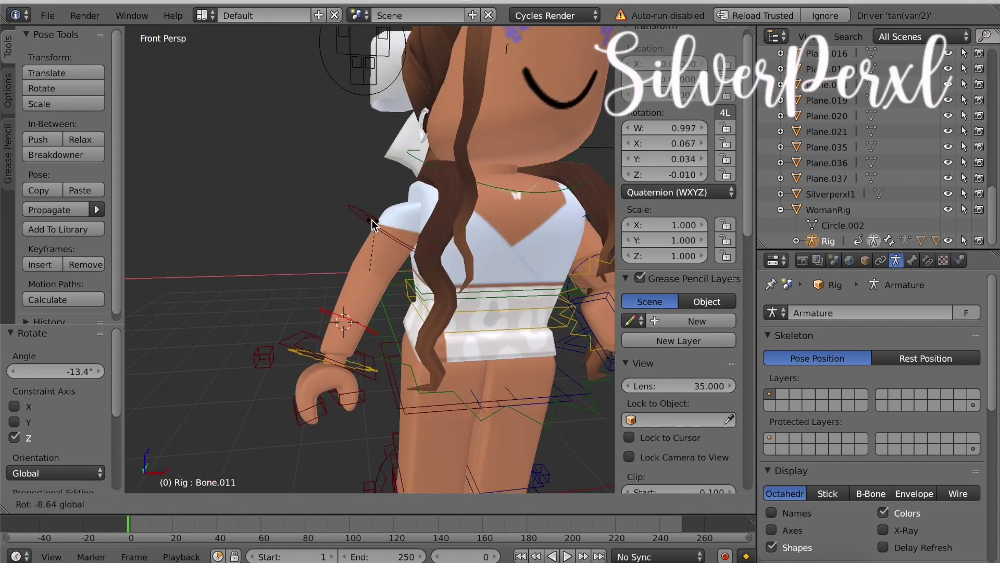
{"action": "left_click", "coordinate": [368, 228]}
{"action": "right_click", "coordinate": [376, 229]}
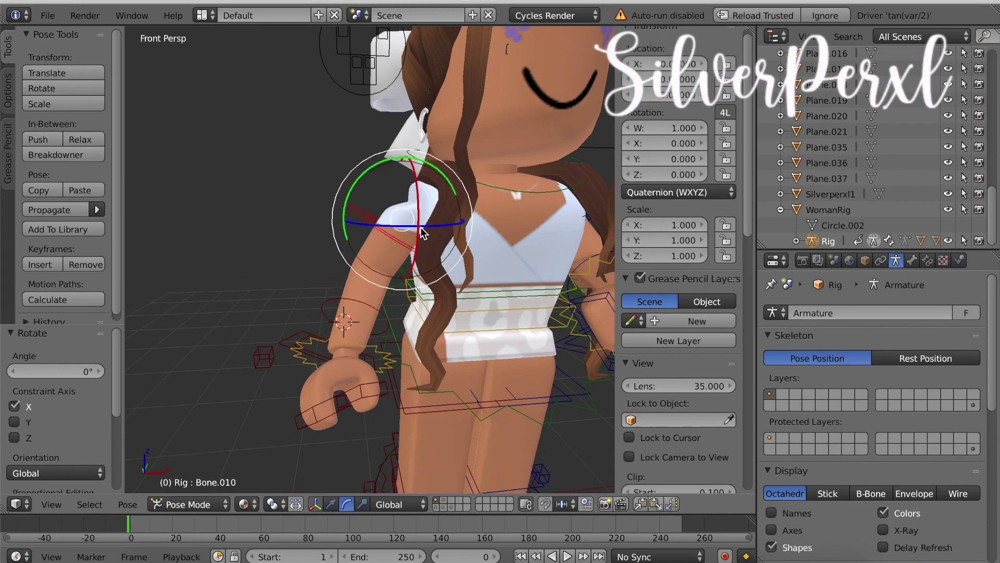
{"action": "left_click_drag", "start_coordinate": [420, 227], "coordinate": [413, 240]}
{"action": "left_click_drag", "start_coordinate": [360, 184], "coordinate": [366, 180]}
{"action": "key", "text": "shift+f"}
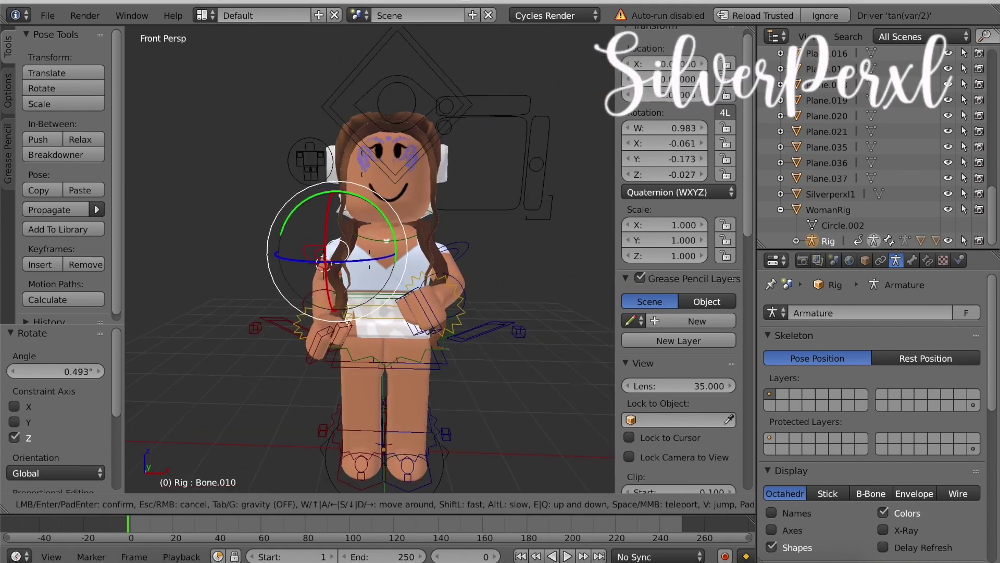
{"action": "key", "text": "w"}
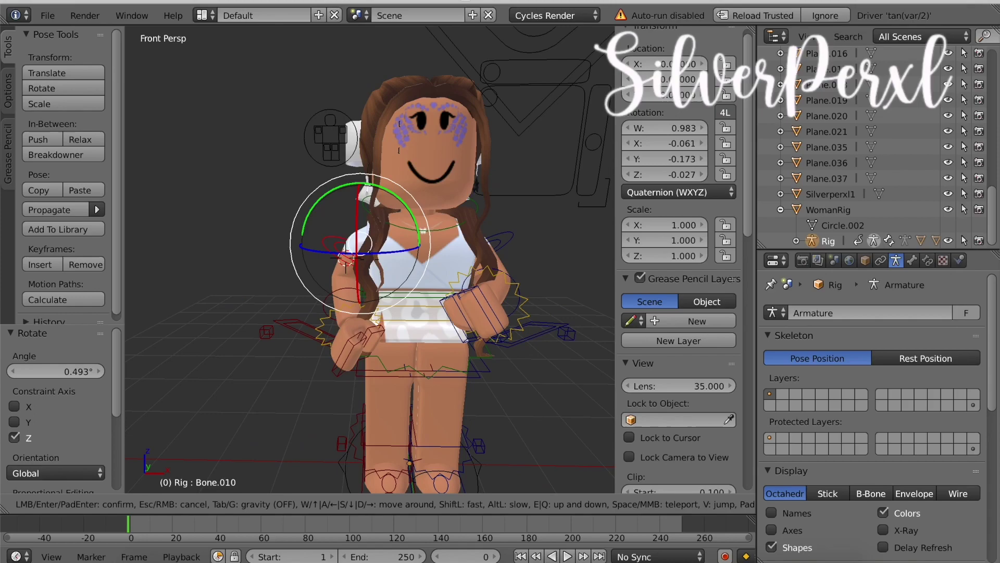
{"action": "left_click", "coordinate": [370, 259]}
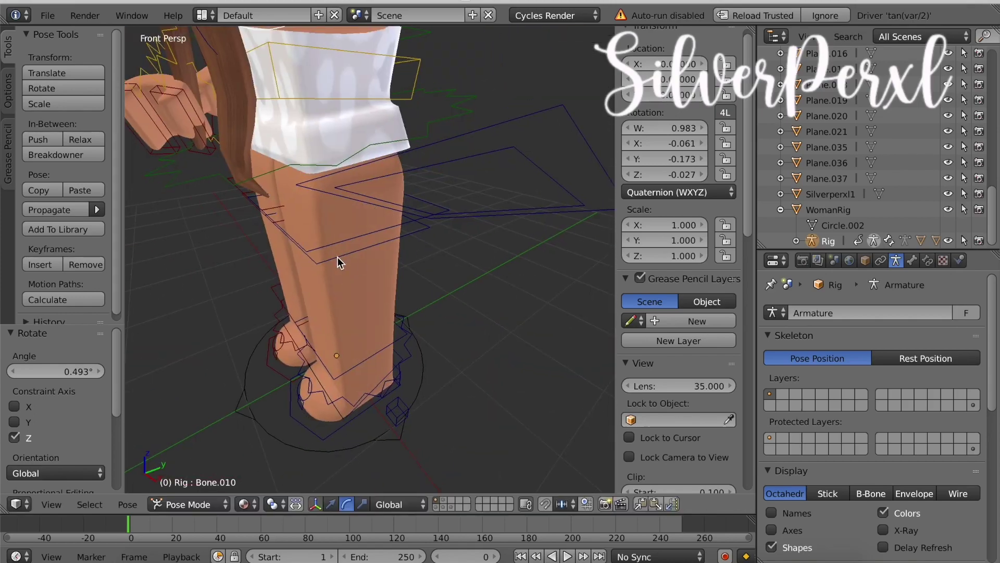
- Pose the left leg by rotating the thigh about -14.3° around X, bending the shin, and rotating the foot about -38.2° around X
{"action": "right_click", "coordinate": [318, 214]}
{"action": "left_click_drag", "start_coordinate": [300, 115], "coordinate": [319, 104]}
{"action": "right_click", "coordinate": [298, 391]}
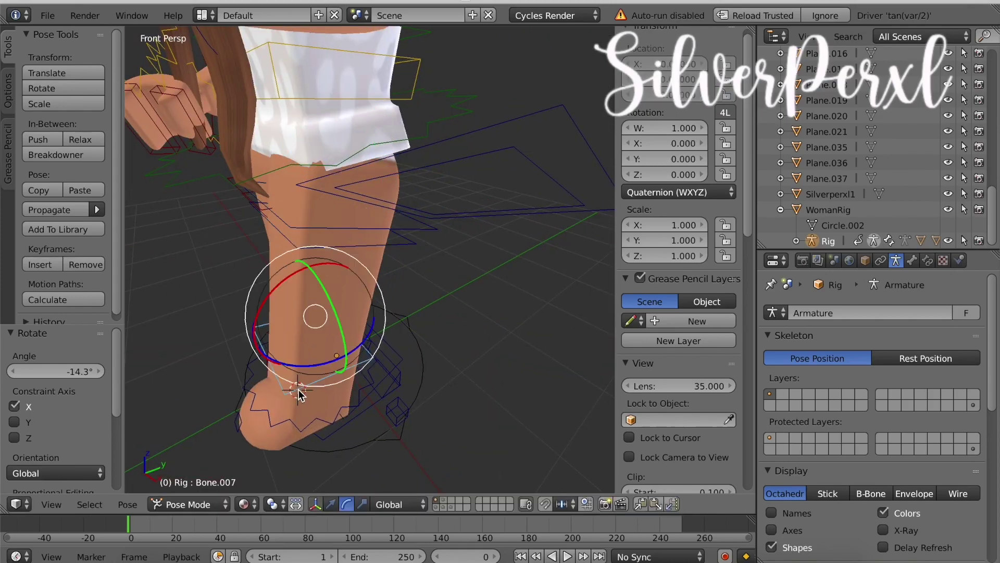
{"action": "left_click_drag", "start_coordinate": [272, 285], "coordinate": [319, 308]}
{"action": "right_click", "coordinate": [318, 380]}
- Raise the right thigh forward and bend the right shin about 134° around X
{"action": "key", "text": "shift+f"}
{"action": "key", "text": "a"}
{"action": "left_click", "coordinate": [369, 259]}
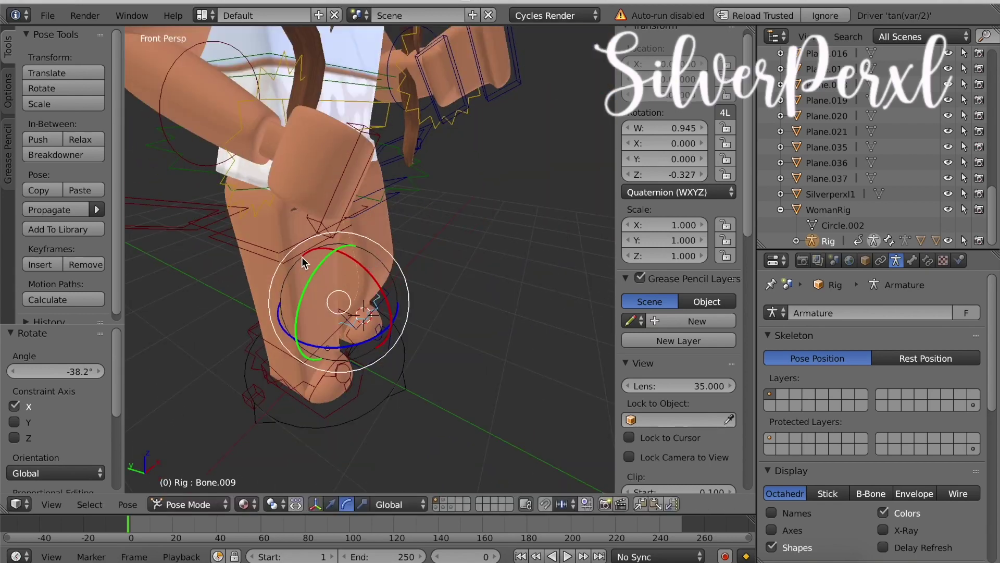
{"action": "right_click", "coordinate": [299, 224]}
{"action": "left_click_drag", "start_coordinate": [317, 157], "coordinate": [303, 136]}
{"action": "right_click", "coordinate": [371, 364]}
{"action": "left_click_drag", "start_coordinate": [374, 309], "coordinate": [319, 319]}
- Adjust the left leg about 9.27° around X and rotate the left foot bone 18° around X
{"action": "key", "text": "shift+f"}
{"action": "key", "text": "Down"}
{"action": "key", "text": "Up"}
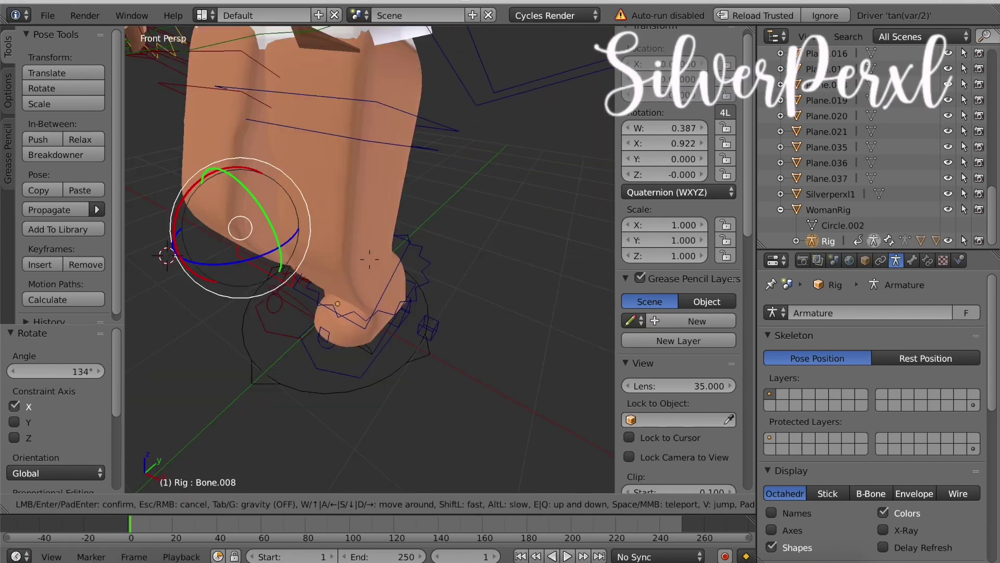
{"action": "left_click", "coordinate": [370, 259]}
{"action": "key", "text": "Right"}
{"action": "right_click", "coordinate": [358, 327]}
{"action": "left_click_drag", "start_coordinate": [370, 236], "coordinate": [357, 196]}
{"action": "right_click", "coordinate": [357, 193]}
{"action": "key", "text": "r"}
{"action": "key", "text": "x"}
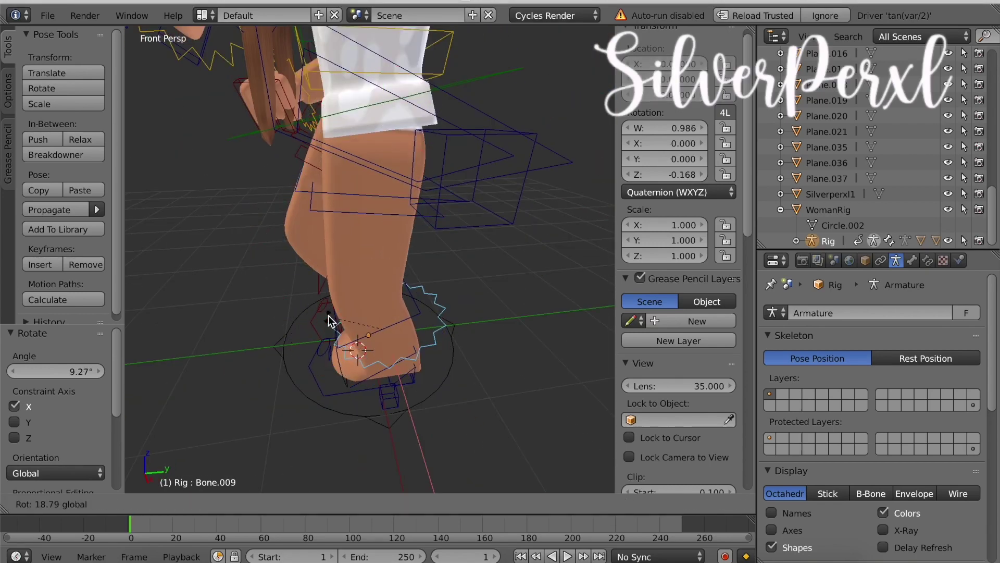
{"action": "left_click", "coordinate": [331, 319]}
- Select the waist bone and lean the upper body about 6.57° around Y
{"action": "key", "text": "shift+f"}
{"action": "key", "text": "w"}
{"action": "left_click", "coordinate": [371, 265]}
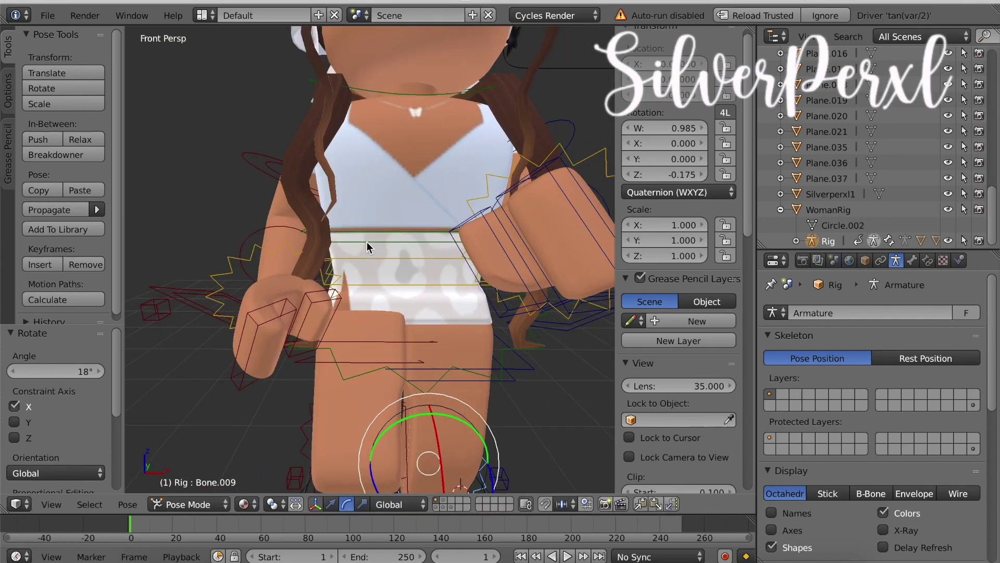
{"action": "right_click", "coordinate": [364, 243]}
{"action": "key", "text": "shift+f"}
{"action": "key", "text": "s"}
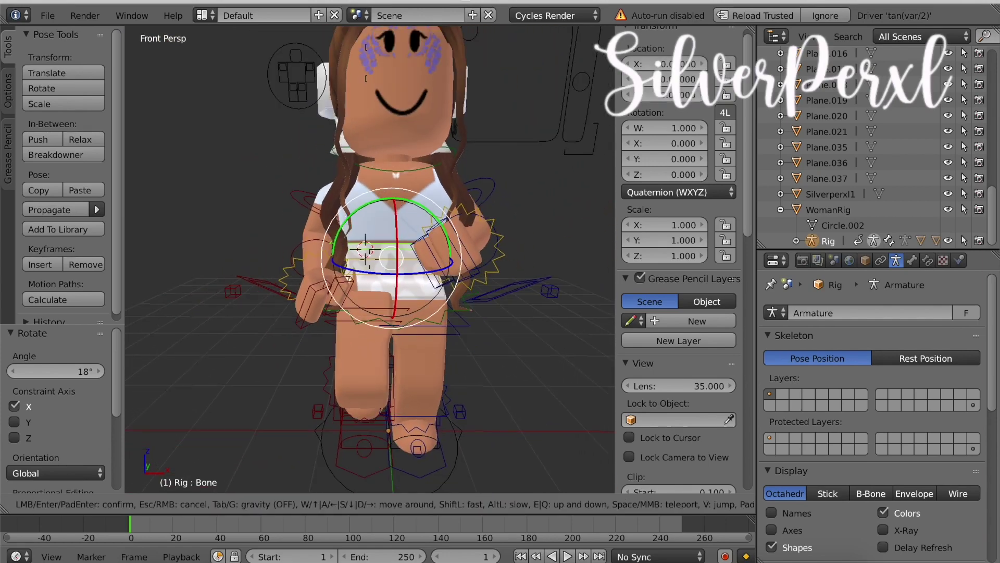
{"action": "left_click", "coordinate": [392, 197]}
{"action": "key", "text": "r"}
{"action": "key", "text": "y"}
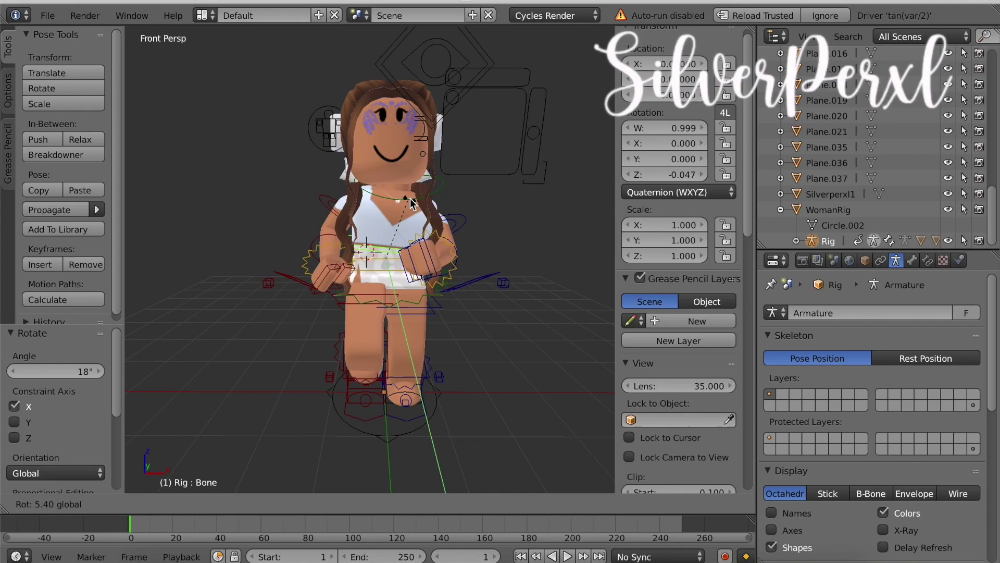
{"action": "left_click", "coordinate": [411, 204]}
- Tilt the head and hair mesh 11° around Y and shift it sideways along X over the neck
{"action": "right_click", "coordinate": [388, 151]}
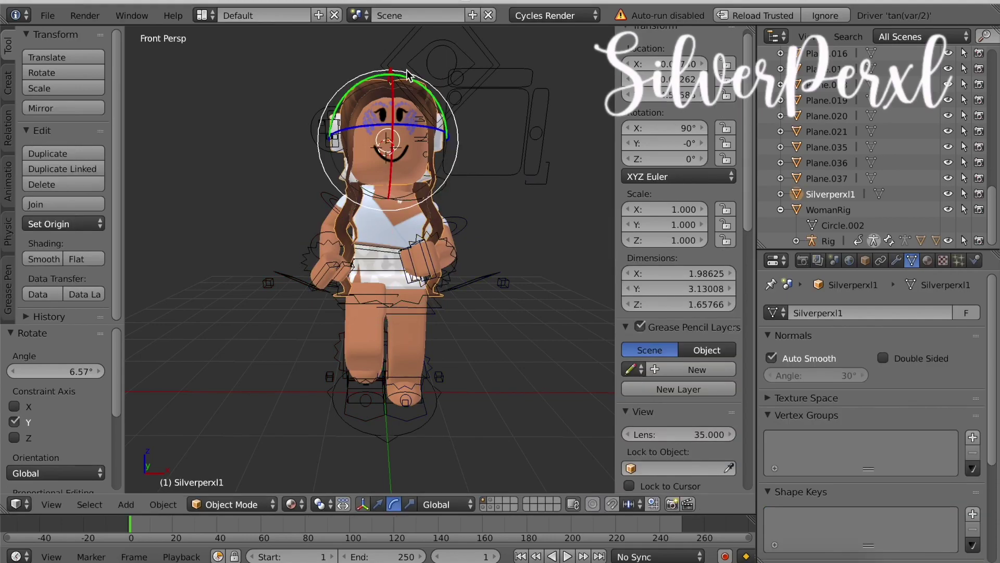
{"action": "left_click_drag", "start_coordinate": [407, 79], "coordinate": [418, 83]}
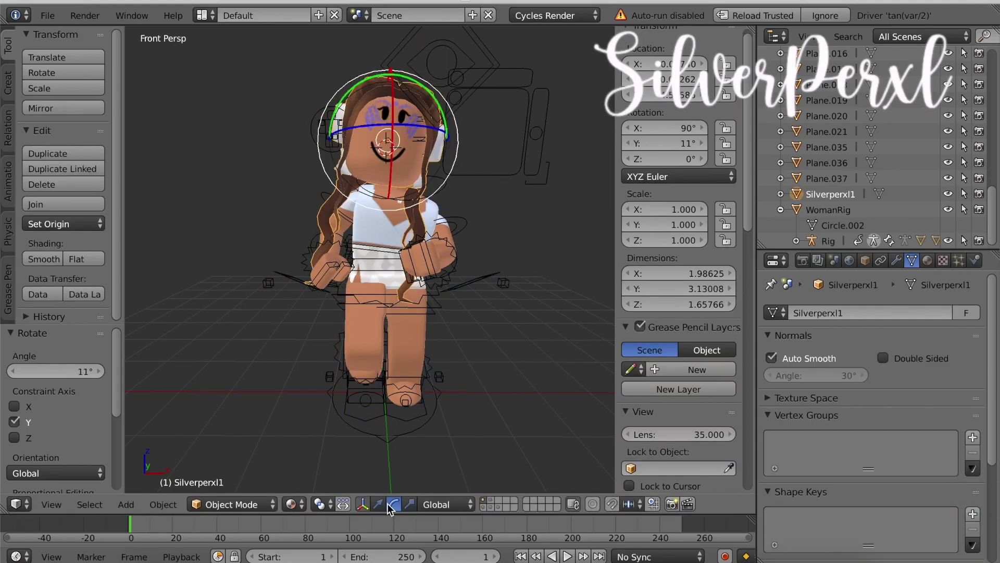
{"action": "left_click", "coordinate": [379, 504]}
{"action": "left_click_drag", "start_coordinate": [443, 140], "coordinate": [462, 141]}
- Move the head and hair mesh 0.119 along Y to seat it on the neck
{"action": "key", "text": "shift+f"}
{"action": "key", "text": "d"}
{"action": "key", "text": "w"}
{"action": "left_click", "coordinate": [463, 143]}
{"action": "left_click_drag", "start_coordinate": [368, 210], "coordinate": [384, 214]}
- Face the character from the front, set the 3D cursor beside its legs, and add a camera there
{"action": "key", "text": "shift+f"}
{"action": "key", "text": "a"}
{"action": "key", "text": "s"}
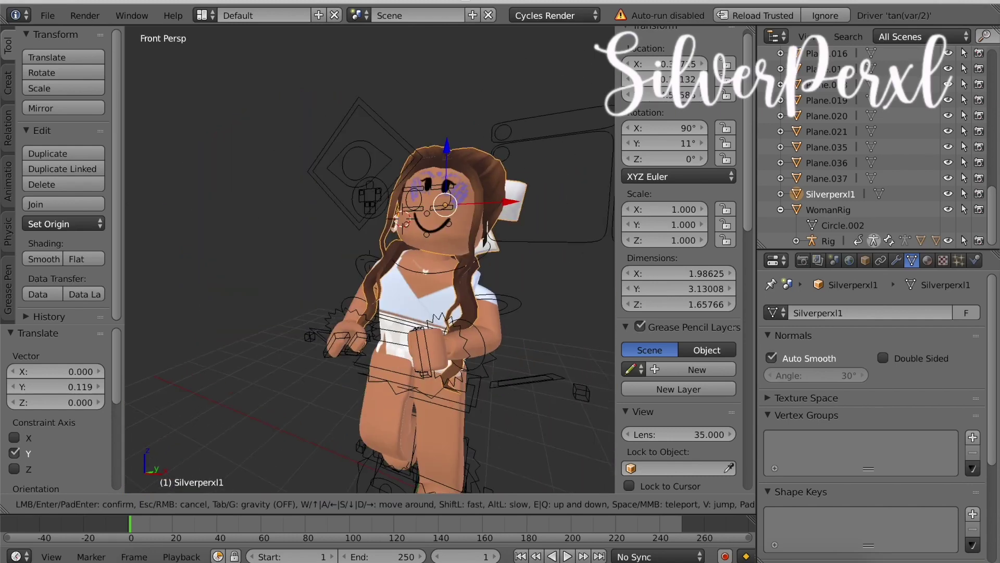
{"action": "key", "text": "a"}
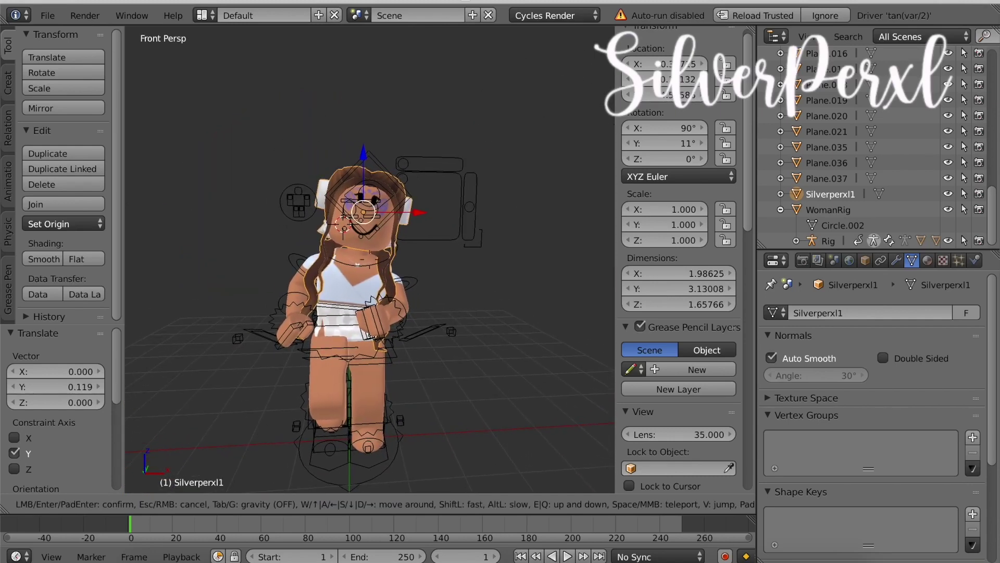
{"action": "left_click", "coordinate": [370, 259]}
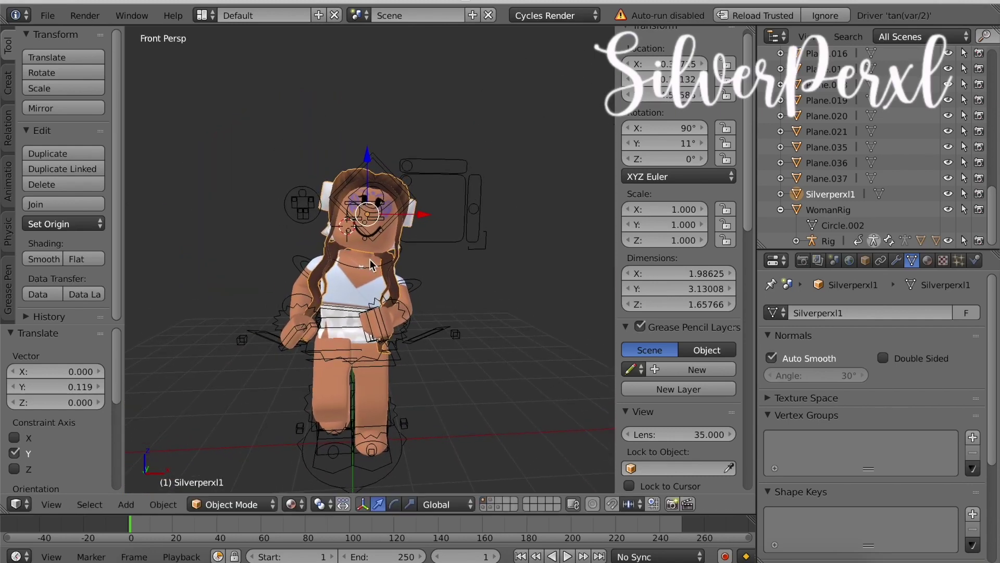
{"action": "left_click", "coordinate": [252, 369]}
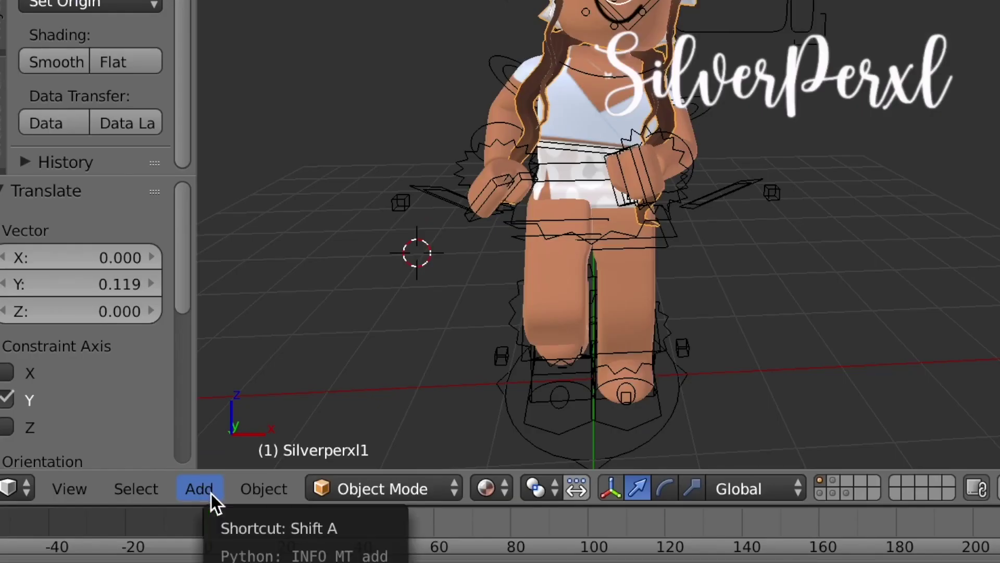
{"action": "left_click", "coordinate": [200, 489]}
{"action": "left_click", "coordinate": [244, 175]}
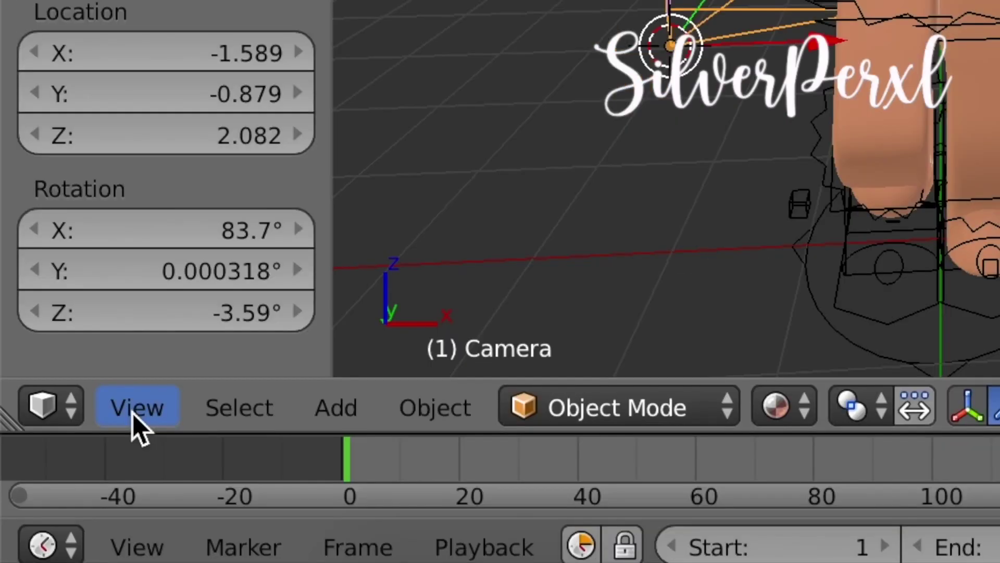
- Look through the camera and fly it back until the character's head and upper body fit the frame
{"action": "left_click", "coordinate": [133, 412]}
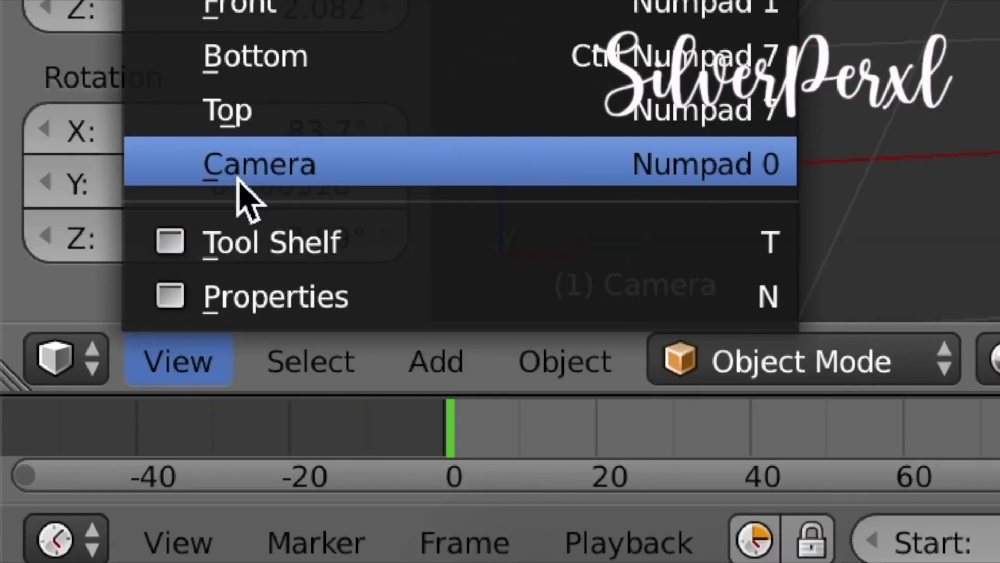
{"action": "left_click", "coordinate": [238, 178]}
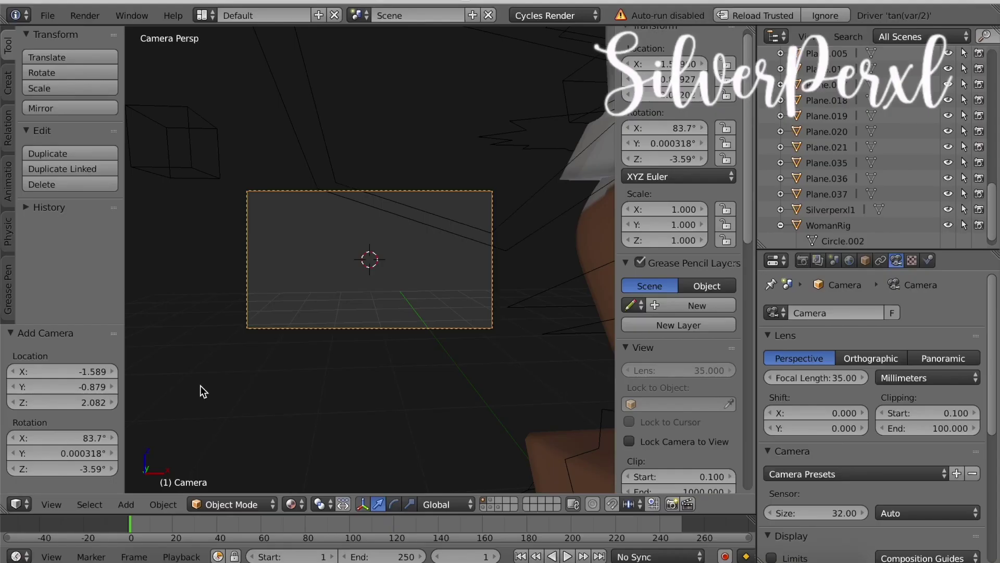
{"action": "key", "text": "shift+f"}
{"action": "key", "text": "s"}
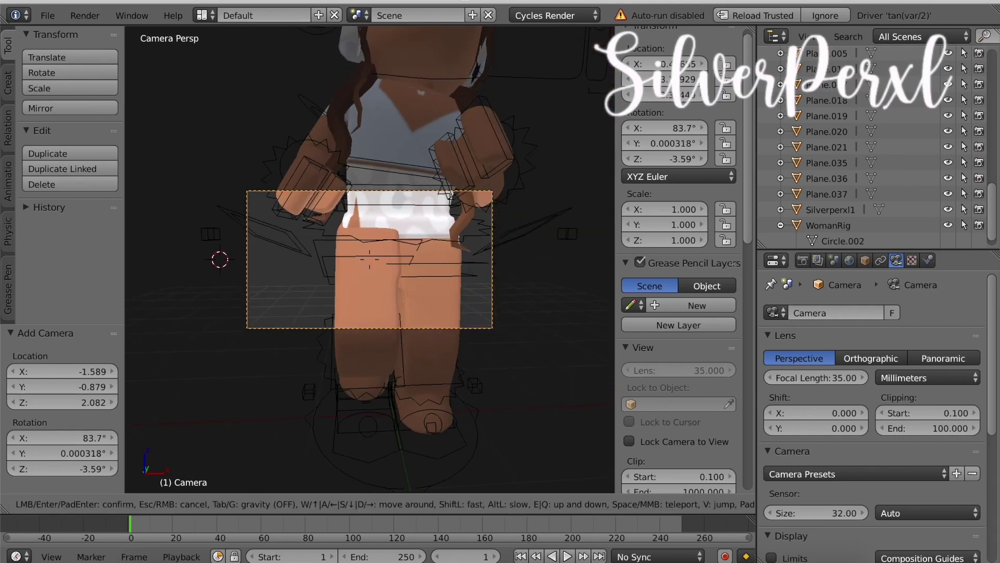
{"action": "key", "text": "s"}
{"action": "key", "text": "a"}
{"action": "left_click", "coordinate": [370, 259]}
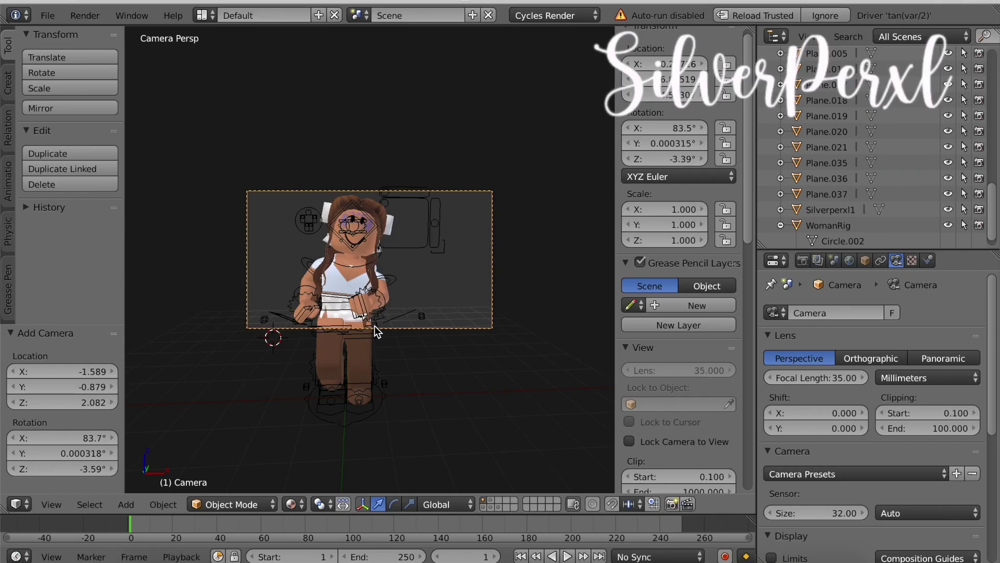
- Set the render resolution to 10000 px in both X and Y
{"action": "left_click", "coordinate": [803, 260]}
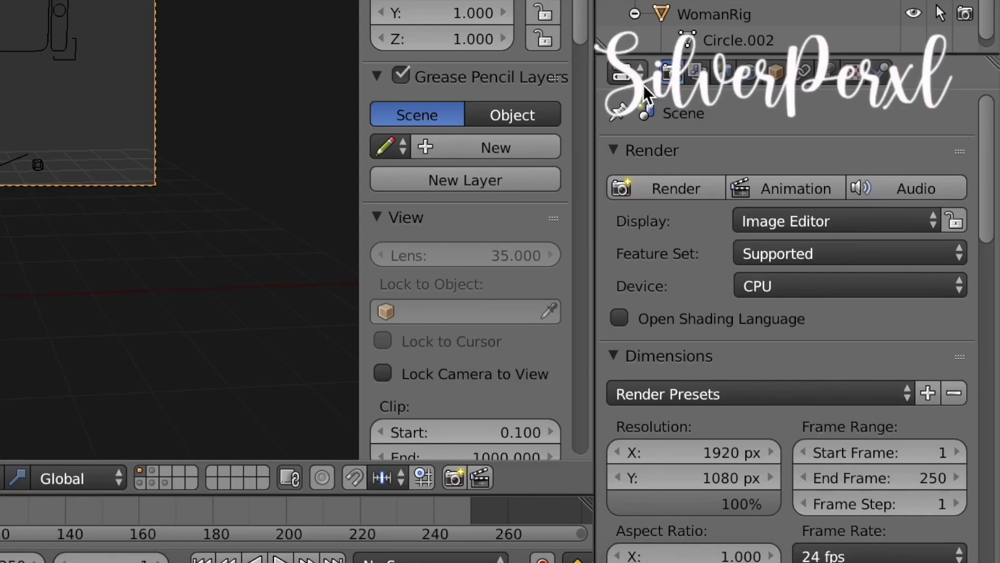
{"action": "left_click", "coordinate": [688, 452]}
{"action": "key", "text": "BackSpace"}
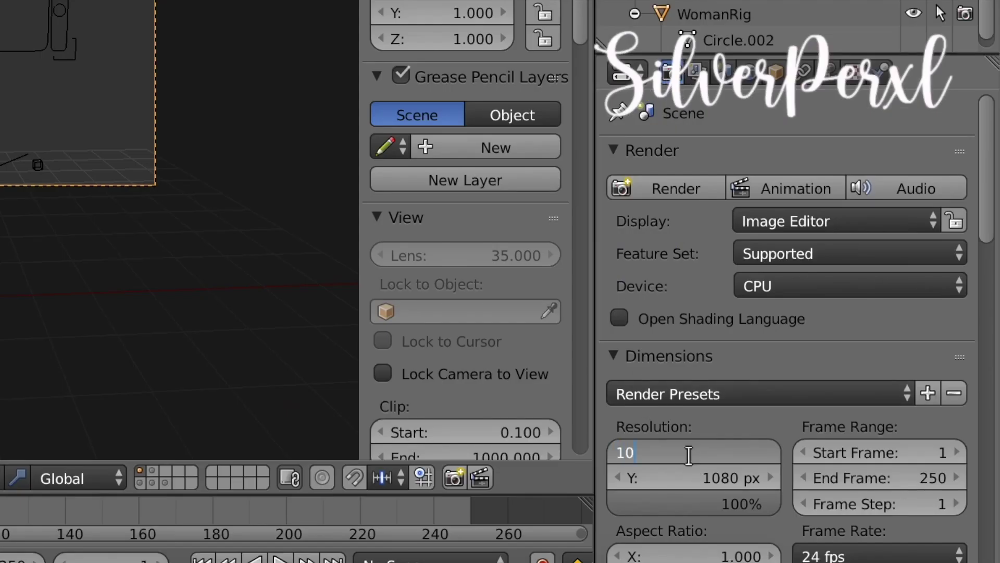
{"action": "type", "text": "10000"}
{"action": "left_click", "coordinate": [689, 477]}
{"action": "type", "text": "1000"}
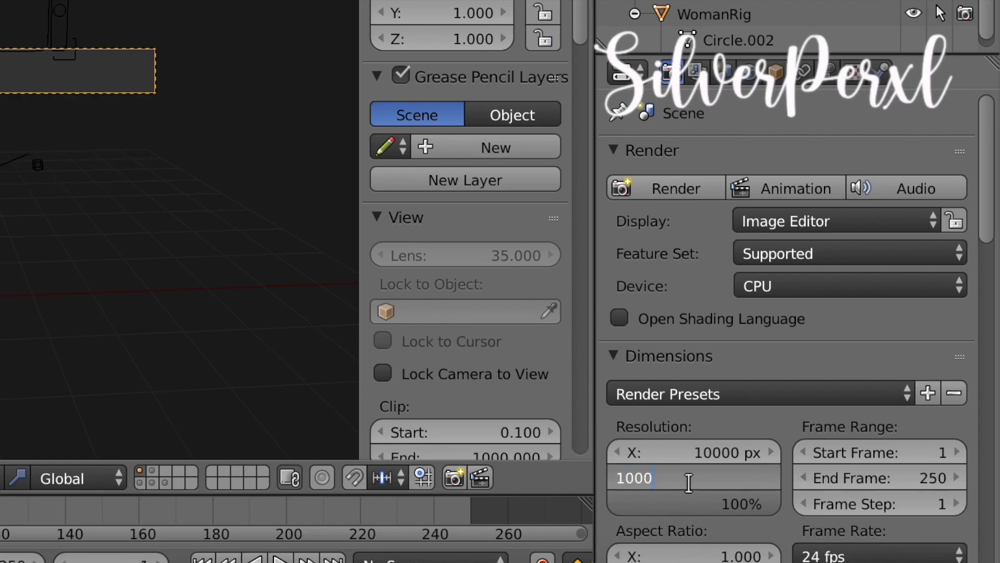
{"action": "type", "text": "0"}
{"action": "key", "text": "Return"}
- Reposition the camera so the square frame shows the character from head to thighs
{"action": "key", "text": "shift+f"}
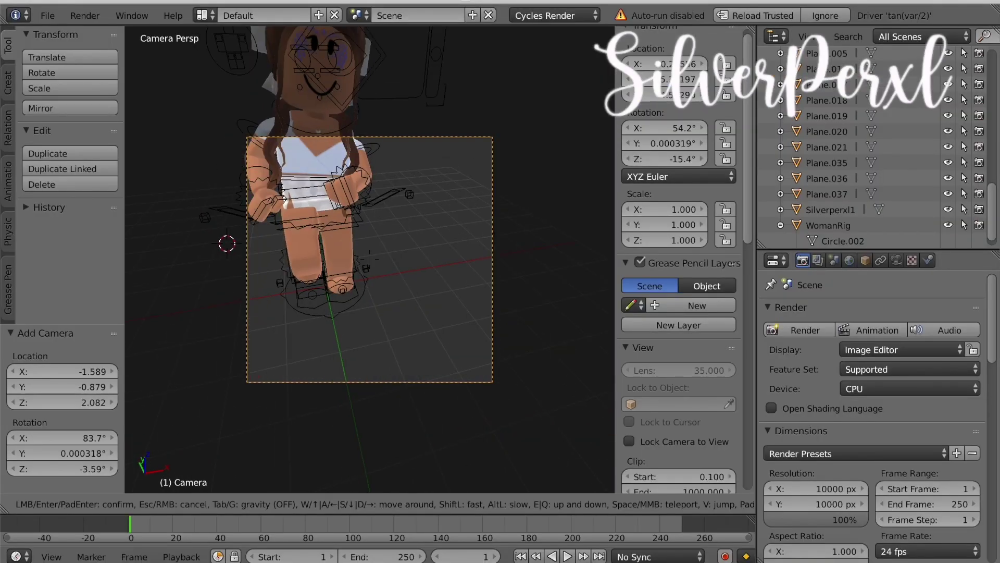
{"action": "key", "text": "s"}
{"action": "key", "text": "w"}
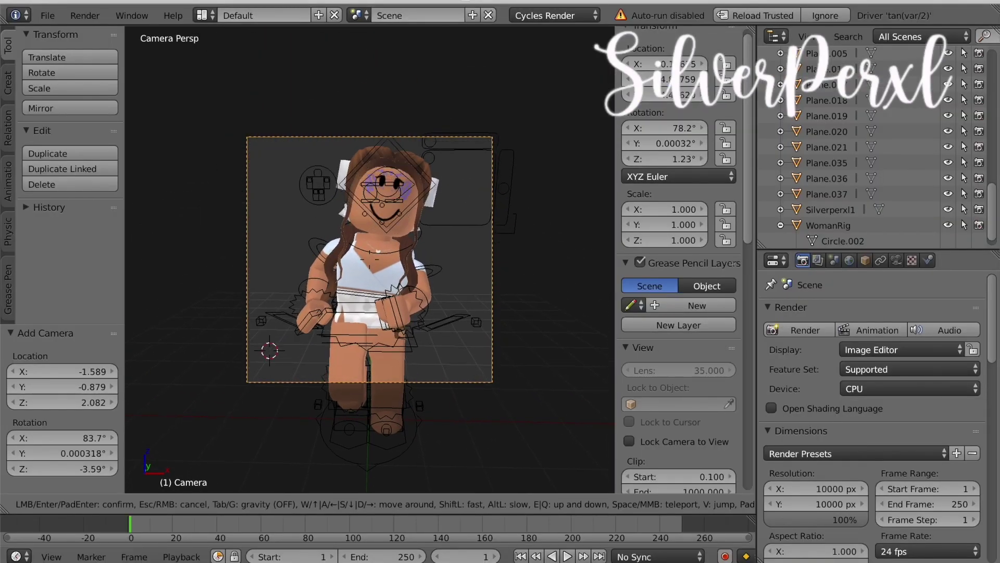
{"action": "key", "text": "s"}
{"action": "key", "text": "d"}
{"action": "left_click", "coordinate": [370, 260]}
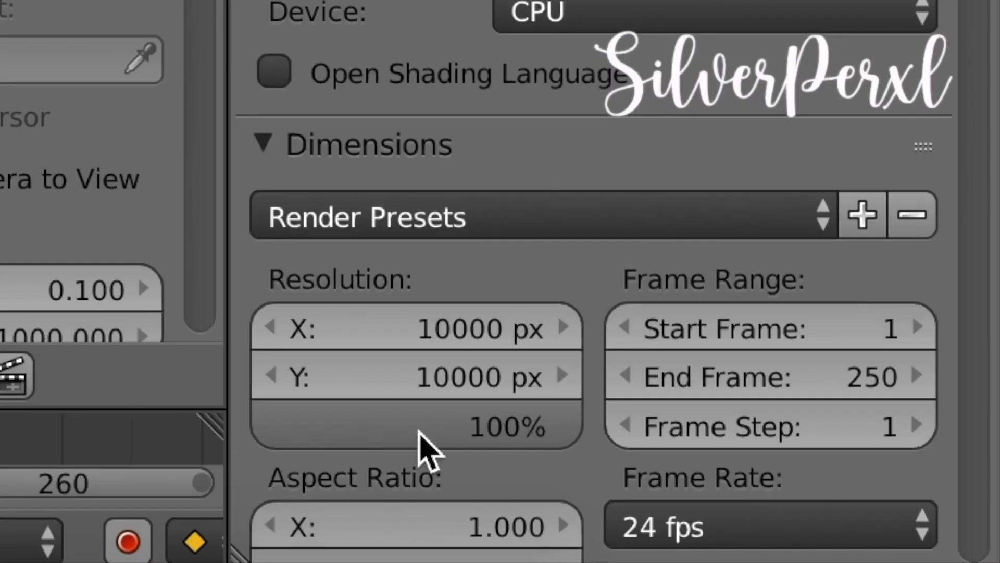
- Set the render resolution percentage to 20%
{"action": "left_click", "coordinate": [815, 521]}
{"action": "type", "text": "2"}
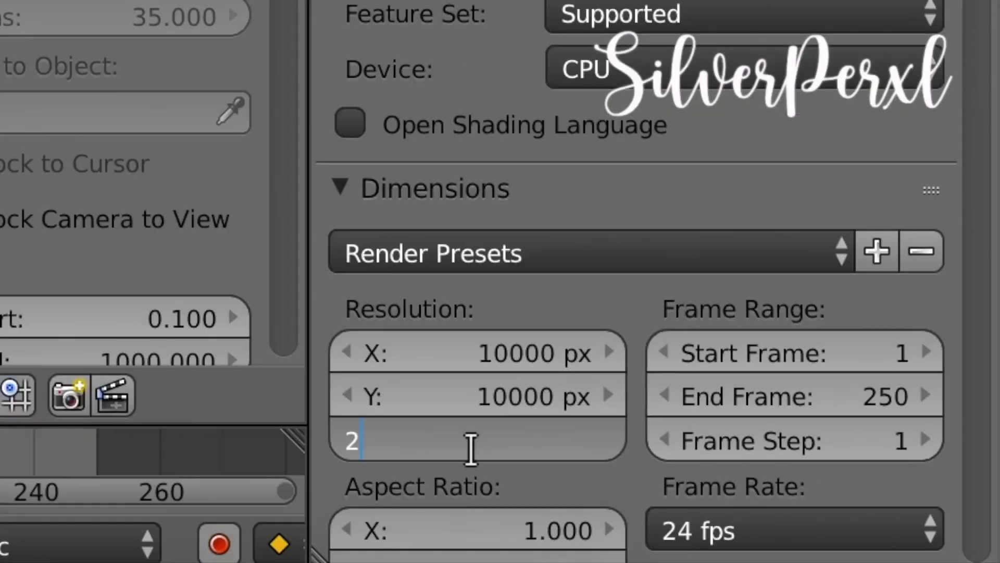
{"action": "type", "text": "0"}
{"action": "key", "text": "Return"}
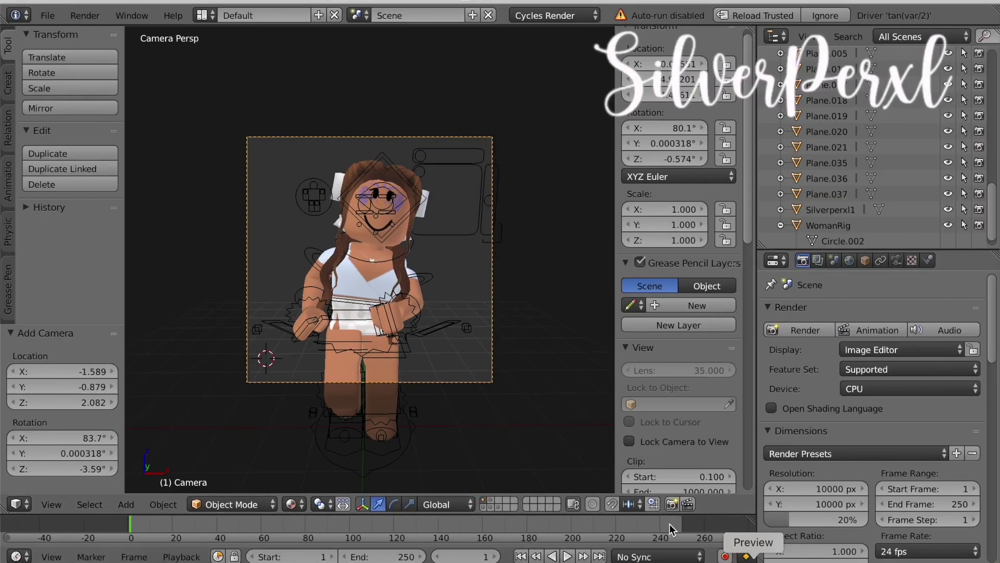
- Set the render output format to PNG with RGBA colour
{"action": "scroll", "coordinate": [808, 393], "scroll_direction": "down", "scroll_amount": 3}
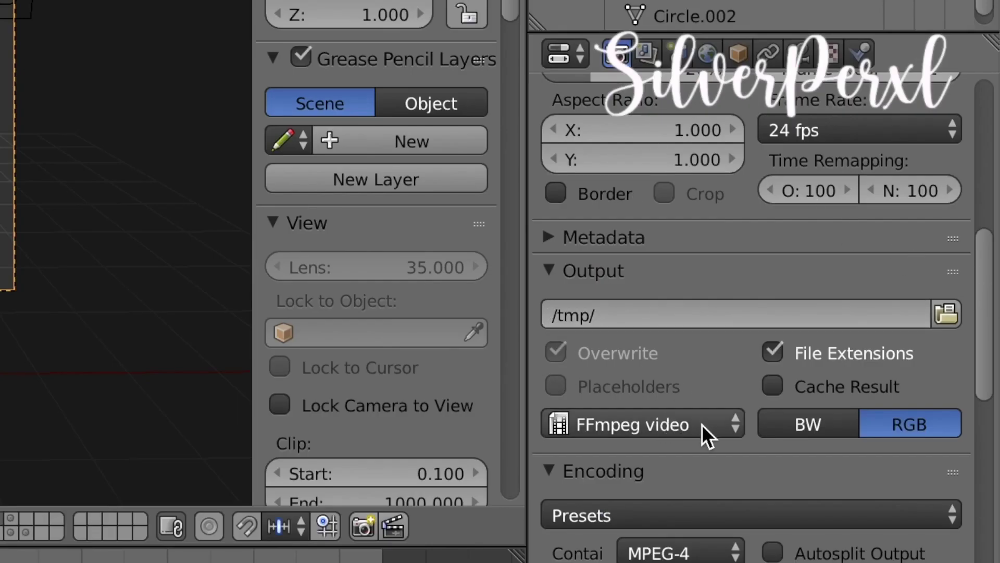
{"action": "left_click", "coordinate": [692, 424]}
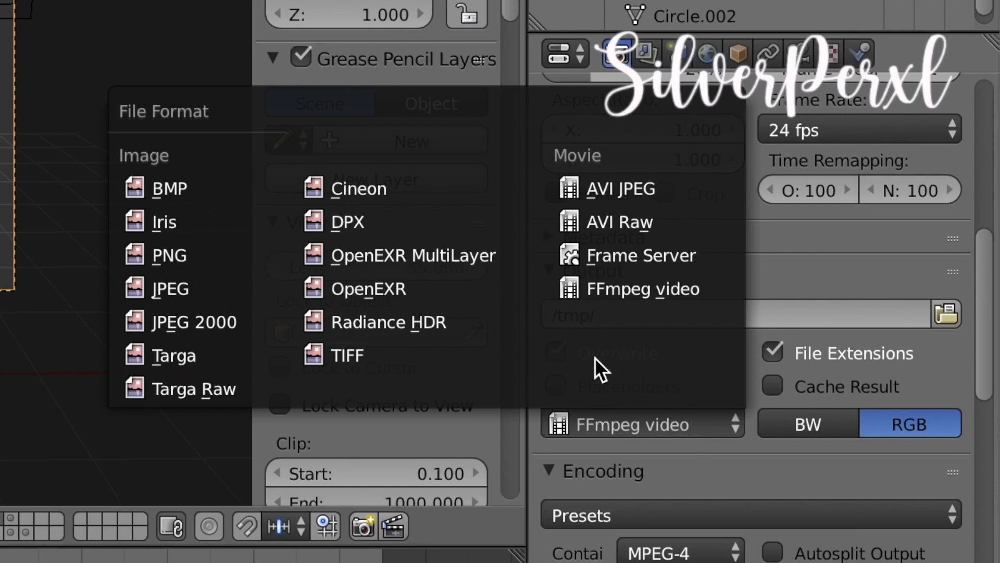
{"action": "left_click", "coordinate": [183, 253]}
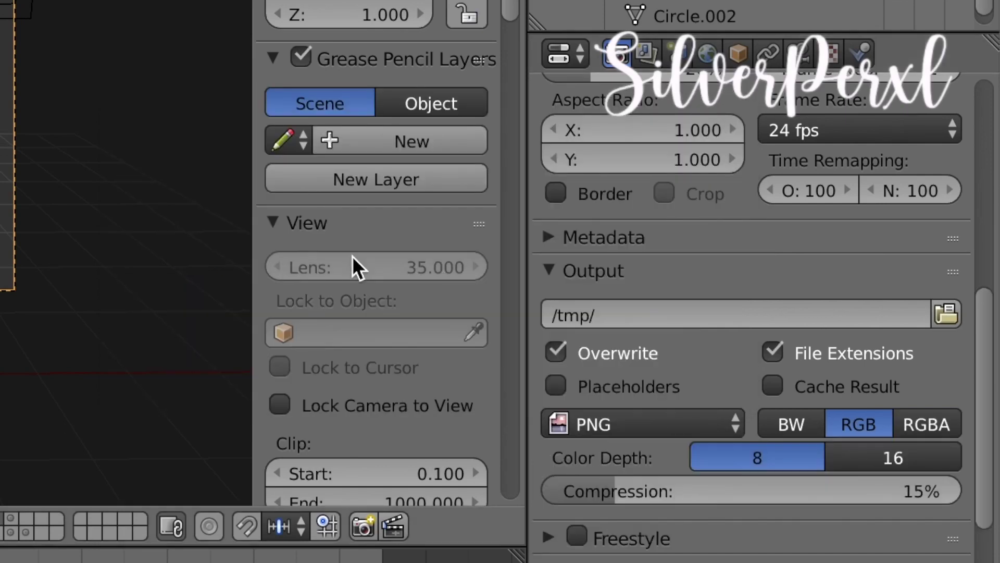
{"action": "left_click", "coordinate": [909, 424]}
{"action": "scroll", "coordinate": [783, 420], "scroll_direction": "down", "scroll_amount": 6}
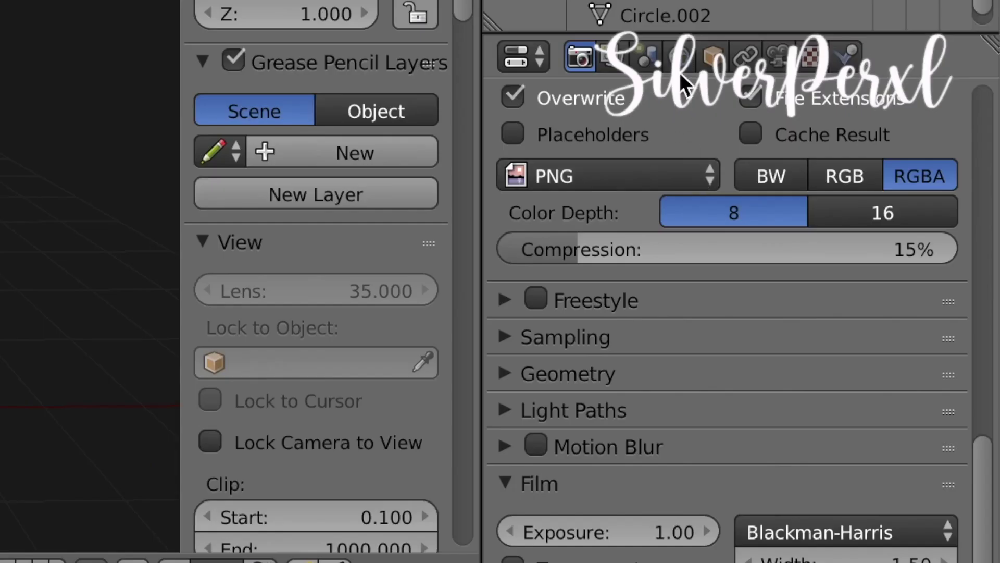
- Enable ambient occlusion for the world and switch the viewport shading to Rendered
{"action": "left_click", "coordinate": [849, 260]}
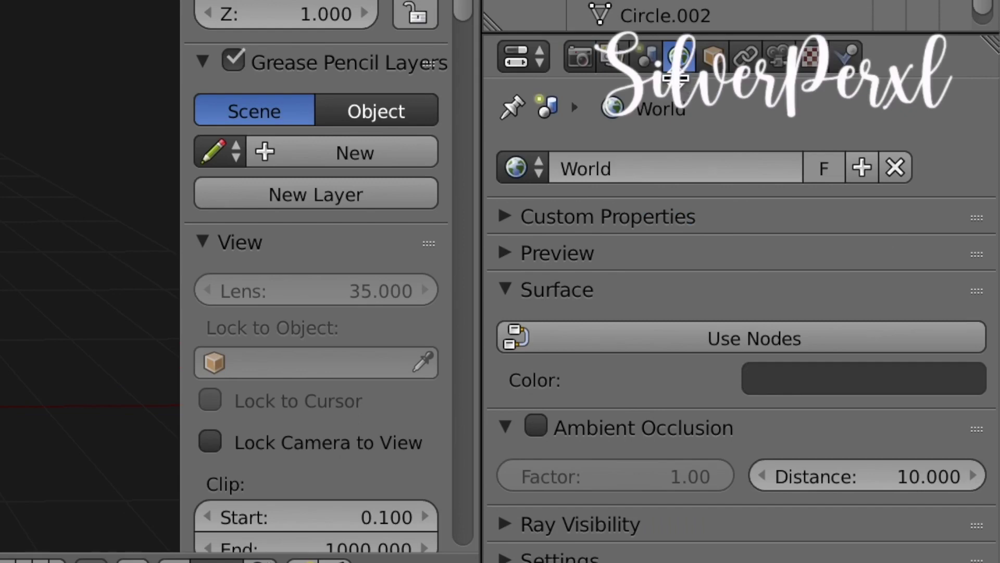
{"action": "left_click", "coordinate": [535, 427]}
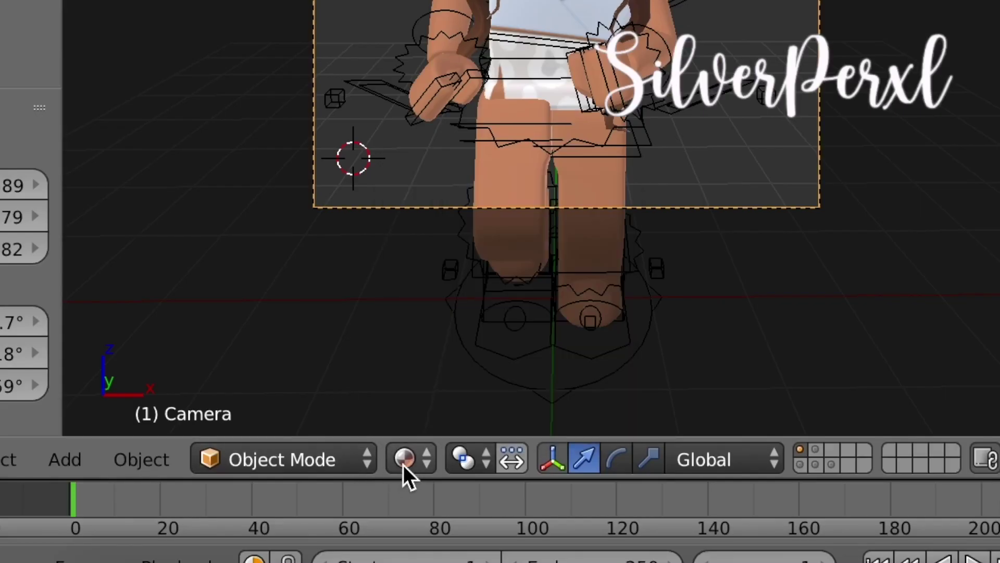
{"action": "left_click", "coordinate": [405, 459]}
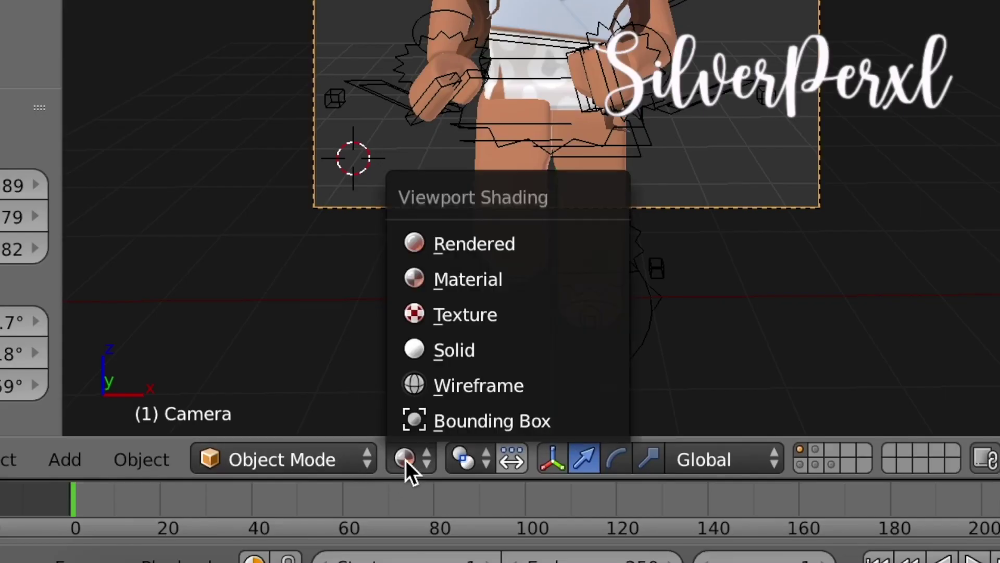
{"action": "left_click", "coordinate": [425, 244]}
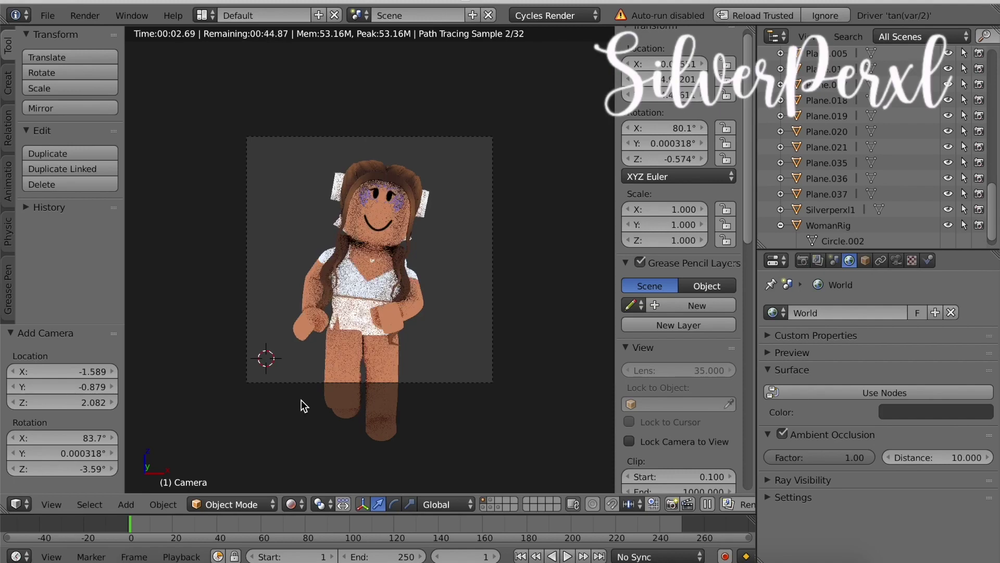
- Try the transparent film background for the render
{"action": "left_click", "coordinate": [803, 260]}
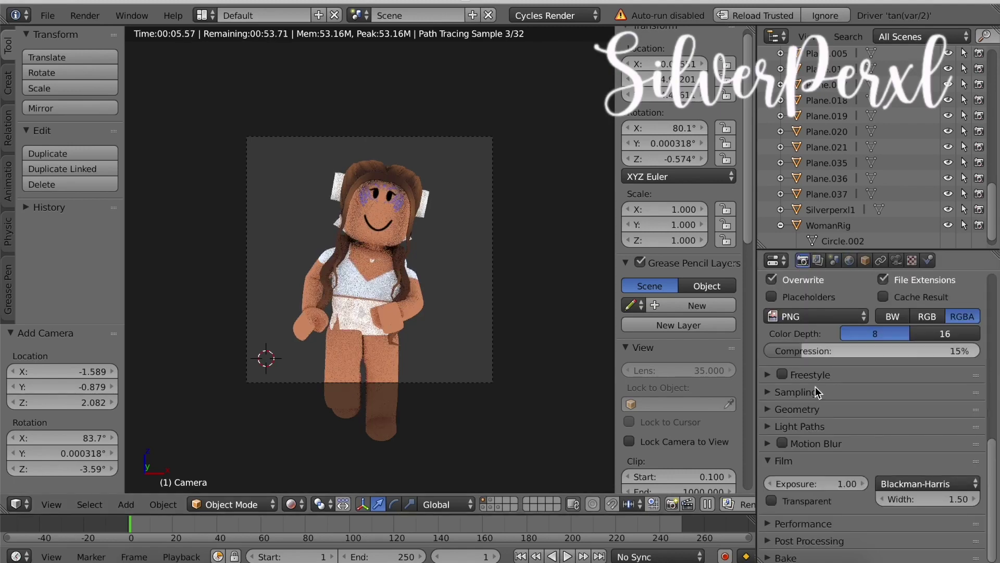
{"action": "left_click", "coordinate": [771, 501]}
- Set the world background colour to a pale teal
{"action": "left_click", "coordinate": [849, 260]}
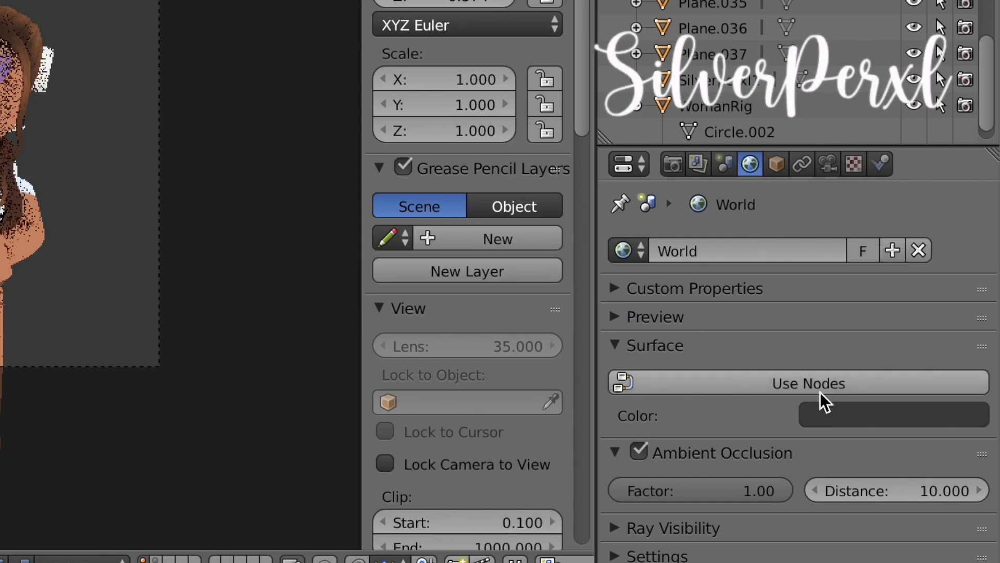
{"action": "left_click", "coordinate": [824, 420]}
{"action": "left_click", "coordinate": [967, 93]}
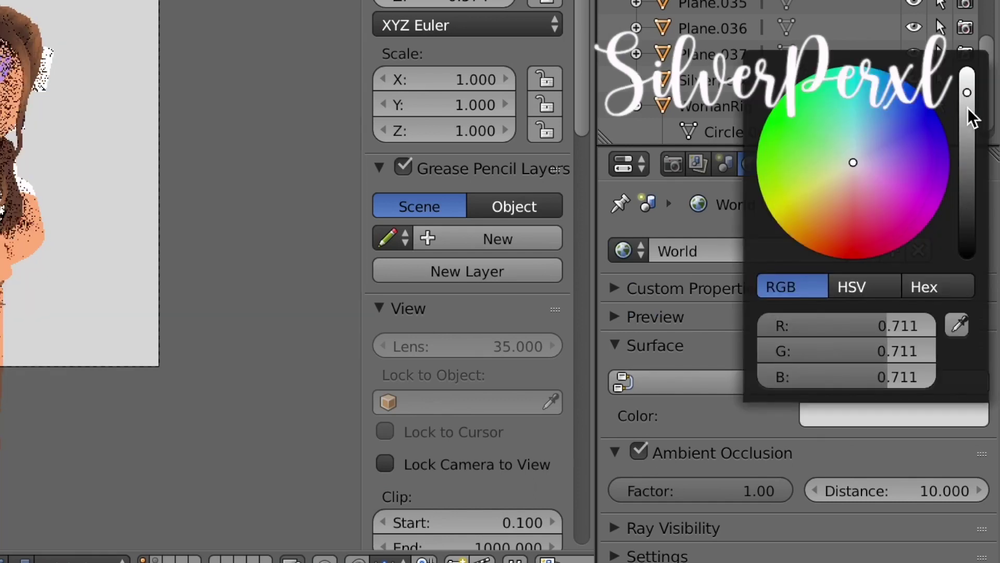
{"action": "left_click_drag", "start_coordinate": [854, 159], "coordinate": [850, 154]}
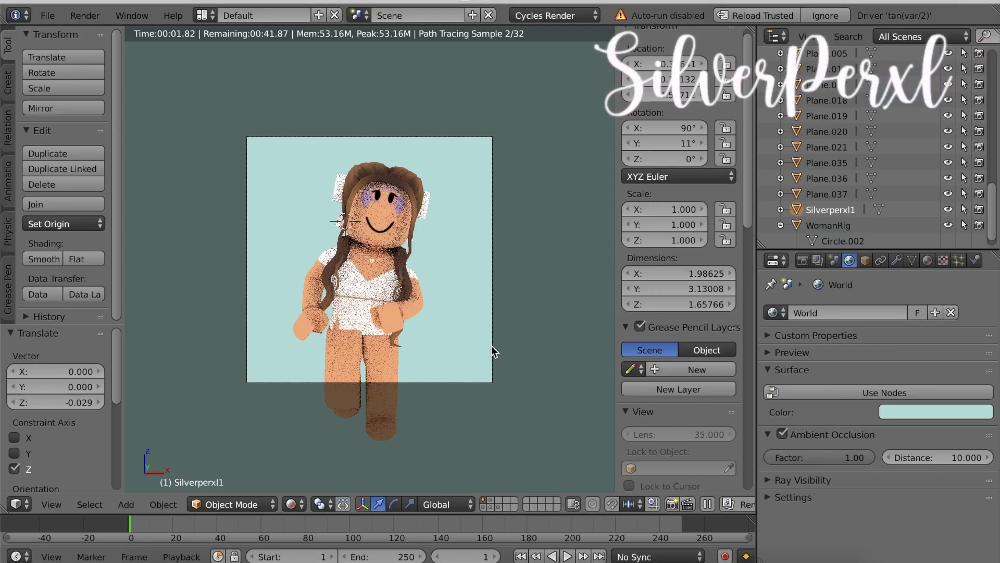
- Render the still image of the posed character
{"action": "left_click", "coordinate": [805, 260]}
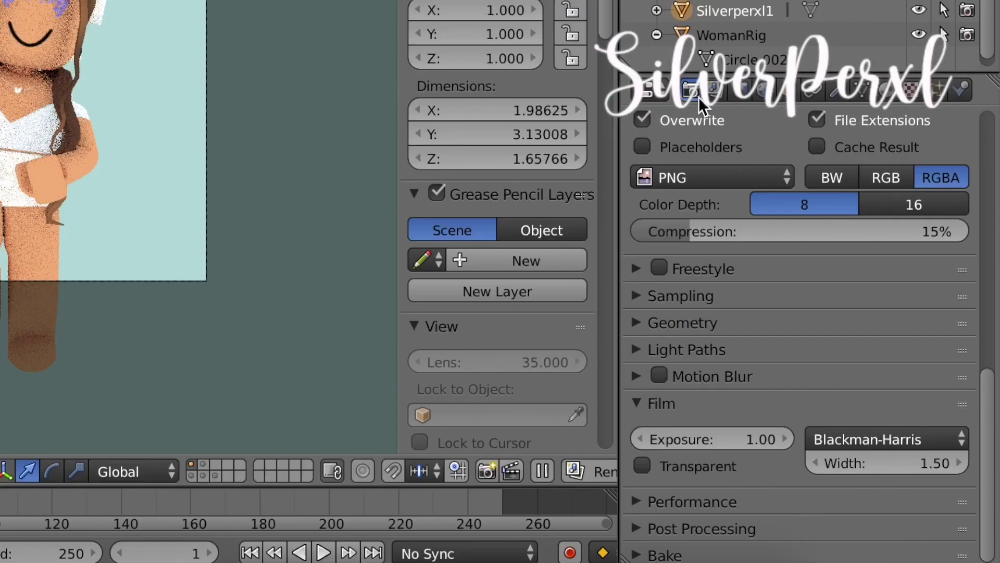
{"action": "scroll", "coordinate": [702, 114], "scroll_direction": "up", "scroll_amount": 4}
{"action": "scroll", "coordinate": [689, 196], "scroll_direction": "up", "scroll_amount": 10}
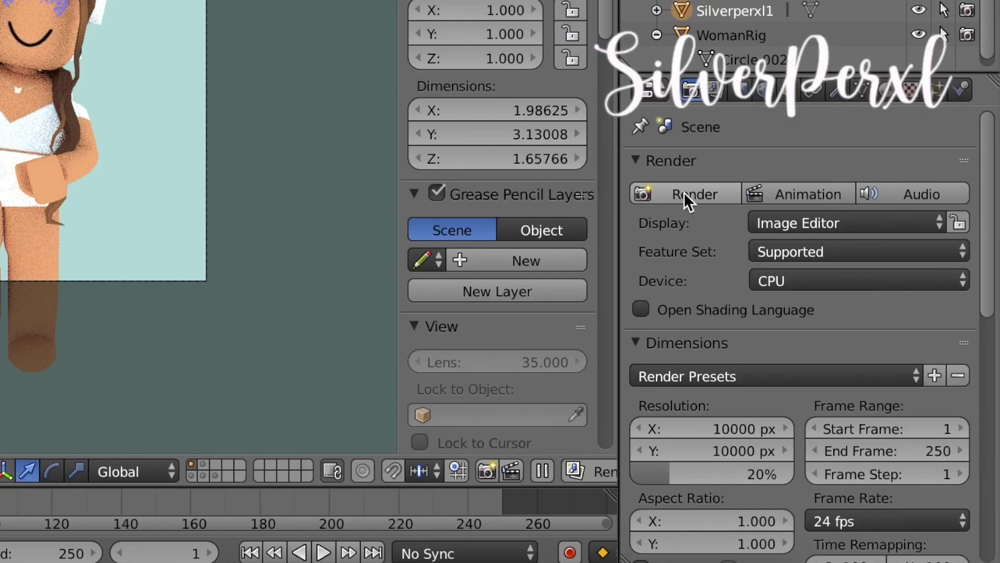
{"action": "left_click", "coordinate": [683, 198]}
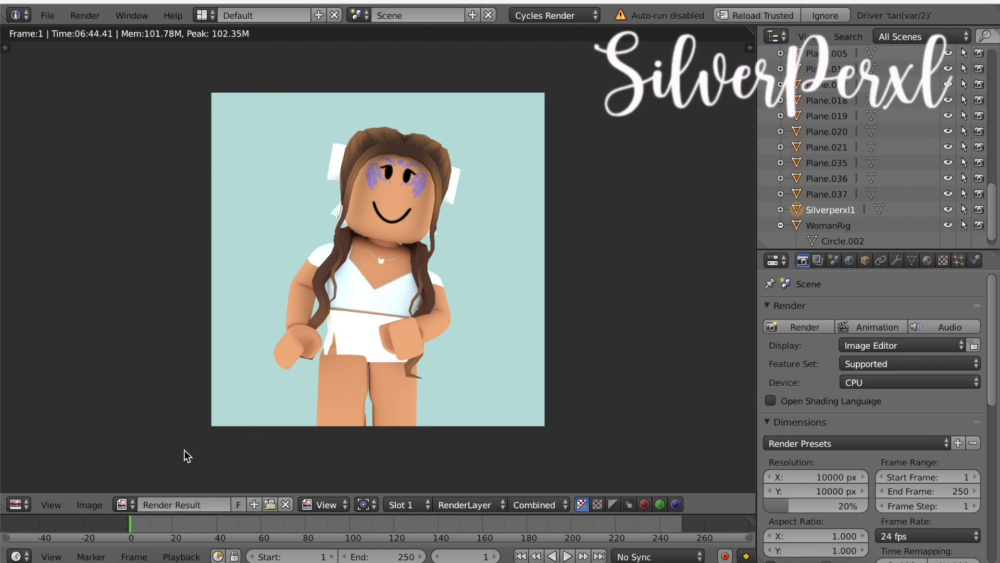
- Save the render result as an image
{"action": "left_click", "coordinate": [92, 504]}
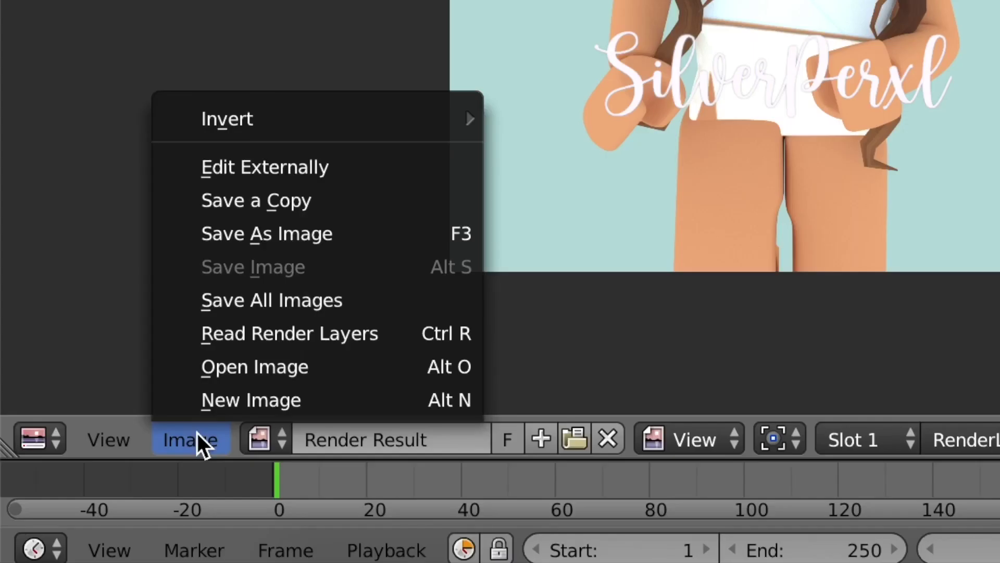